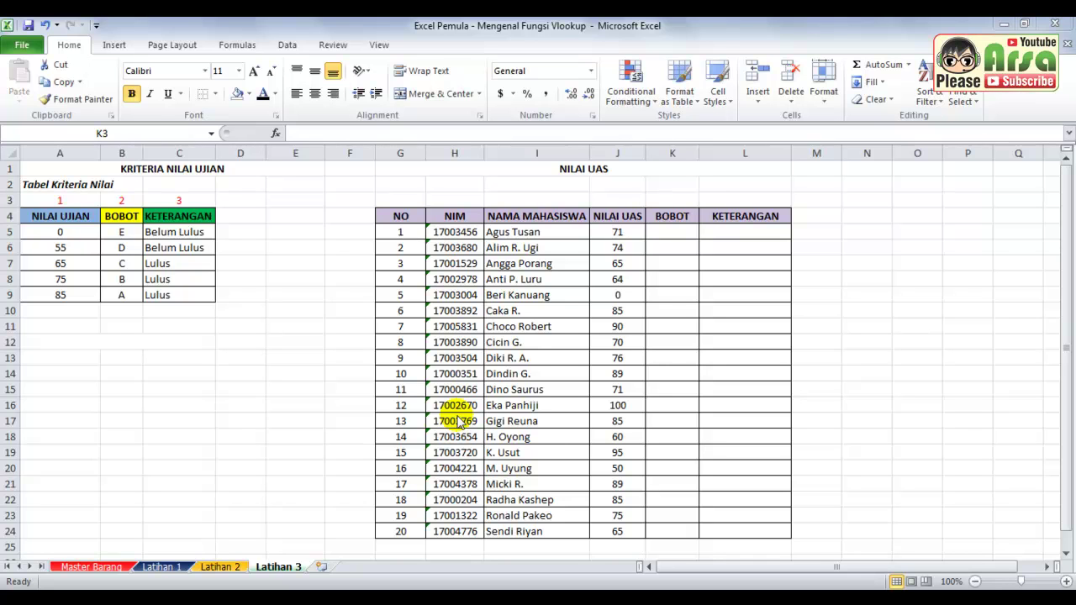
Step: Show how the score 65 in J5 maps to a grade and remark in criteria table A4:C9
{"action": "left_click", "coordinate": [786, 200], "text": "shift"}
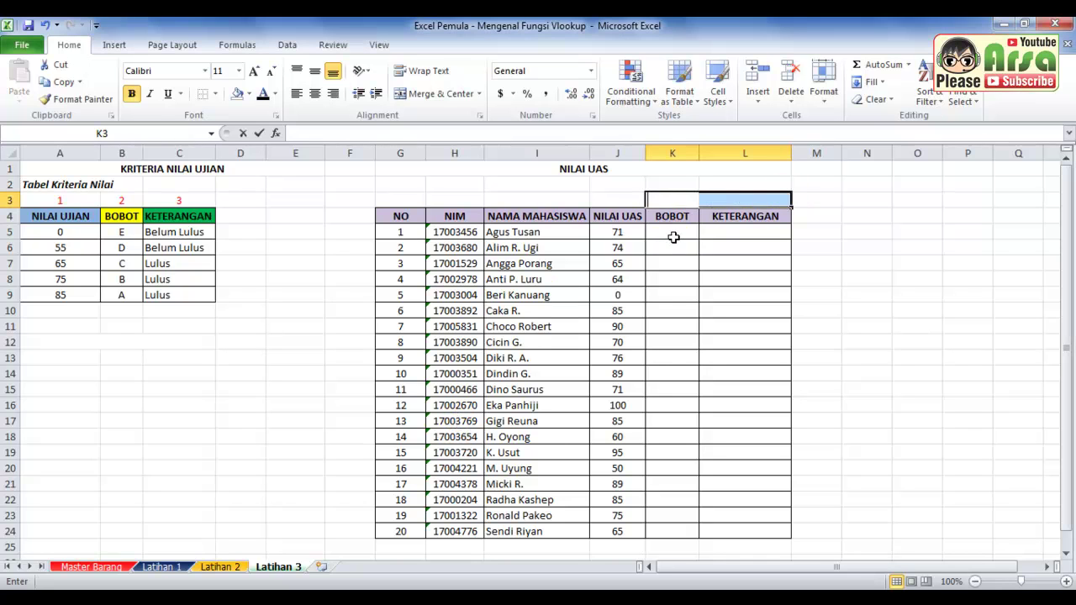
{"action": "left_click", "coordinate": [675, 233]}
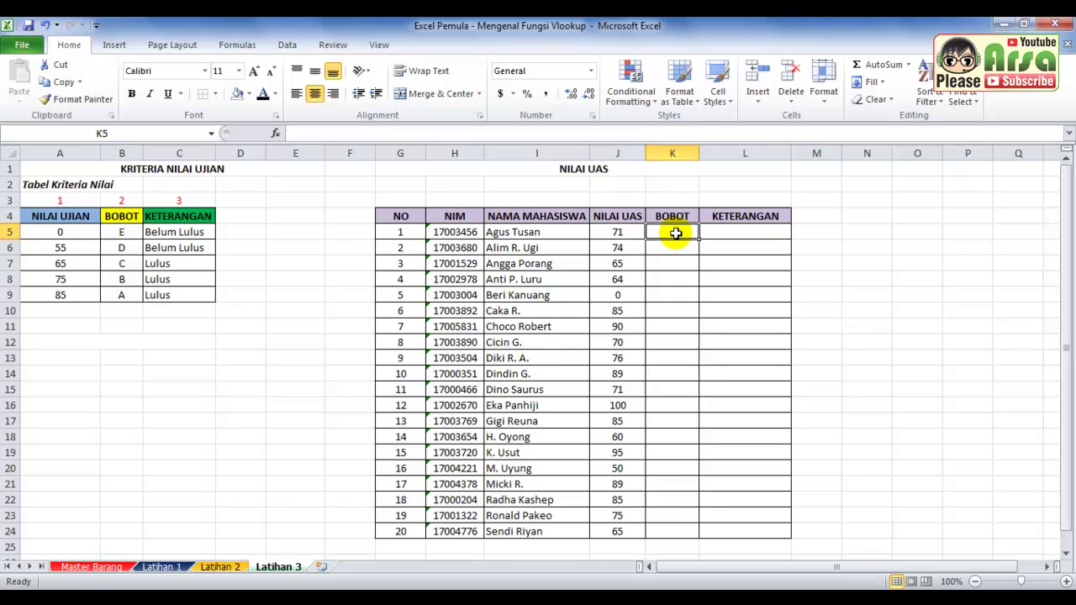
{"action": "left_click", "coordinate": [631, 232]}
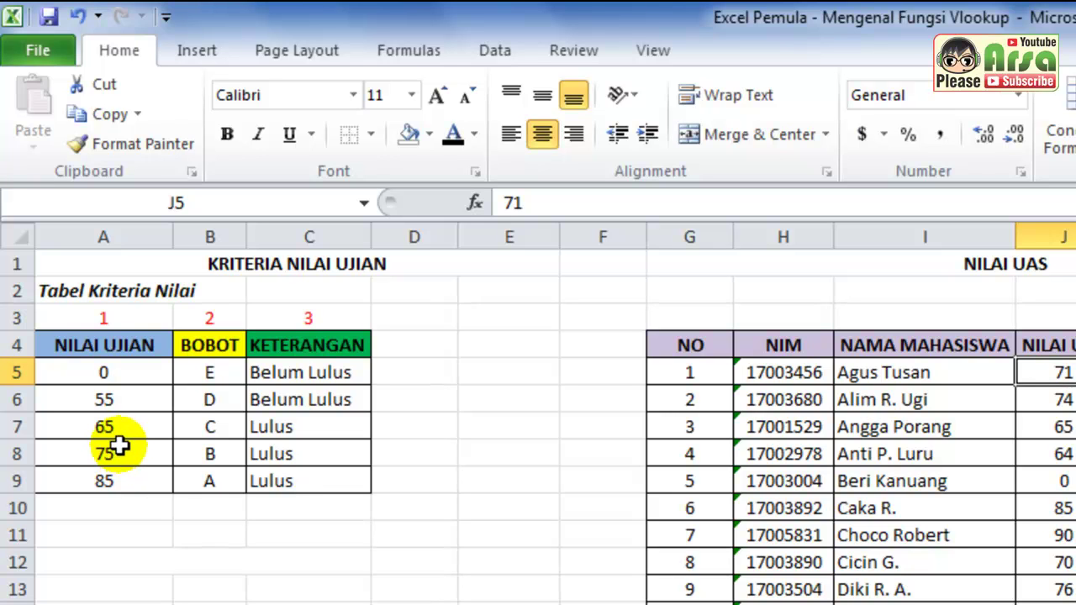
{"action": "left_click", "coordinate": [120, 427]}
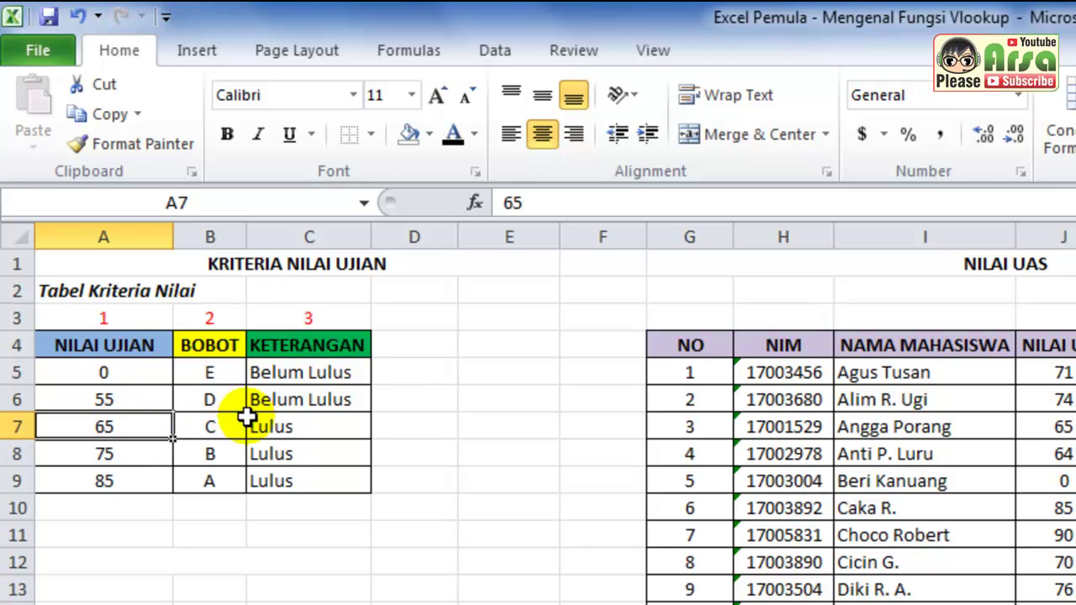
{"action": "left_click_drag", "start_coordinate": [283, 425], "coordinate": [163, 426]}
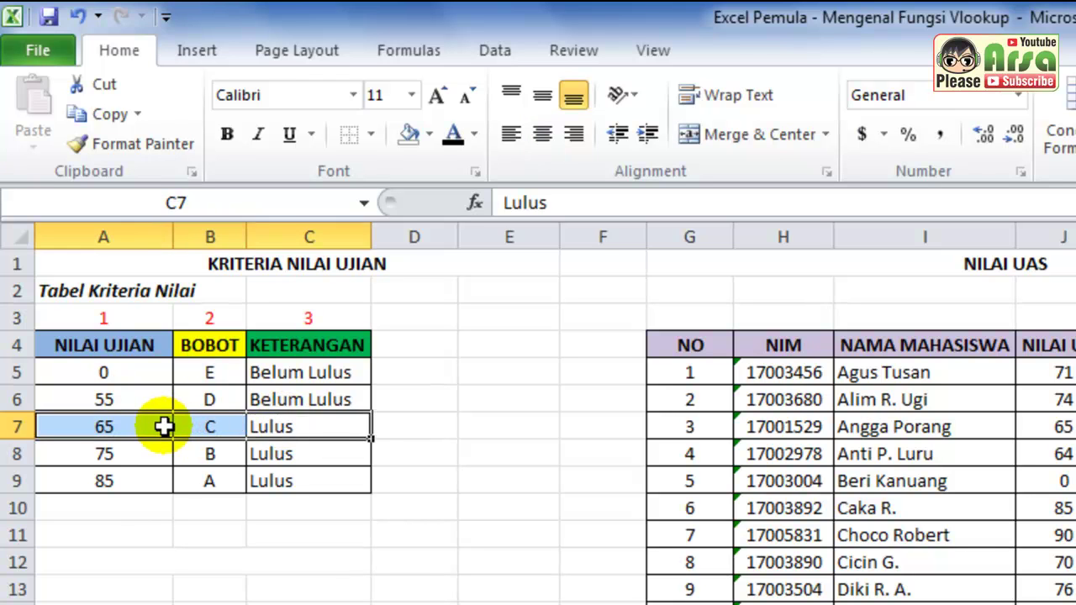
{"action": "left_click", "coordinate": [1074, 372]}
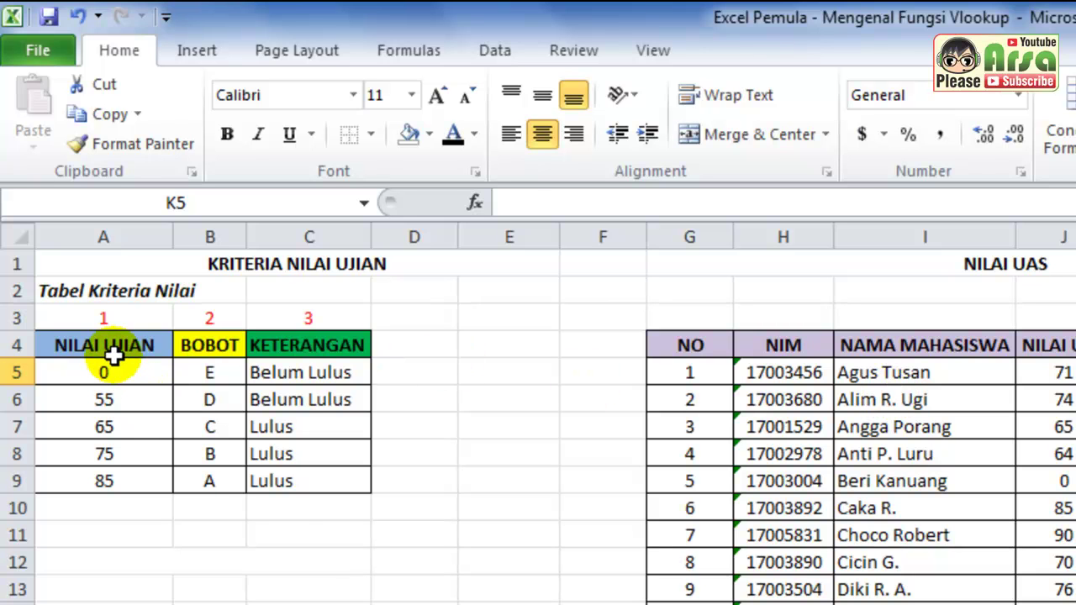
{"action": "left_click_drag", "start_coordinate": [113, 353], "coordinate": [281, 477]}
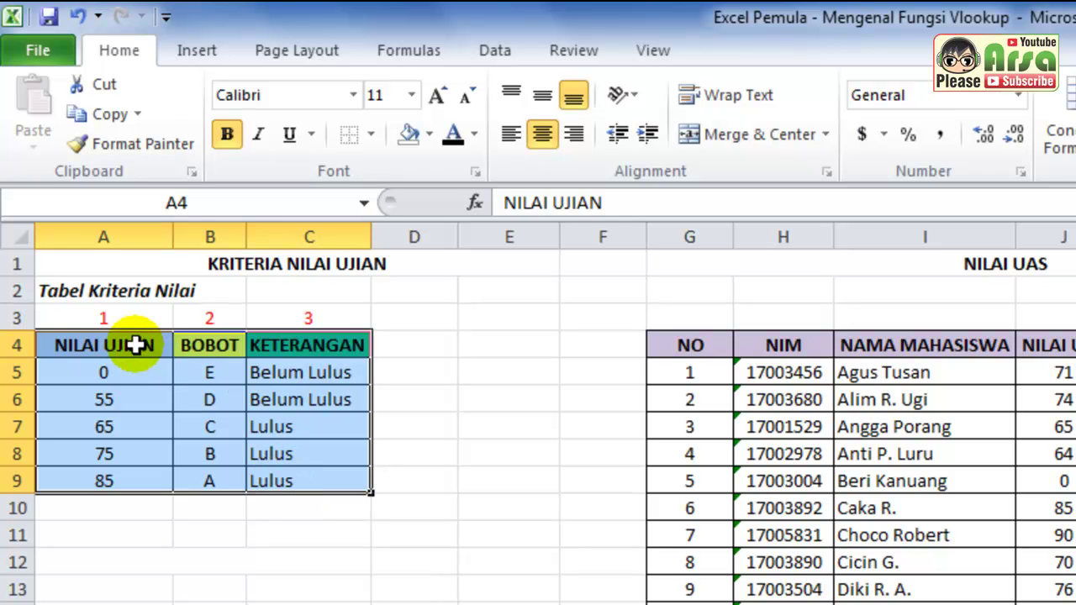
Step: Name the headerless criteria values A5:C9 'kriterianilai' in the Name Box
{"action": "mouse_move", "coordinate": [141, 371]}
{"action": "left_mouse_down"}
{"action": "mouse_move", "coordinate": [198, 394]}
{"action": "mouse_move", "coordinate": [307, 475]}
{"action": "left_mouse_up"}
{"action": "left_click", "coordinate": [229, 208]}
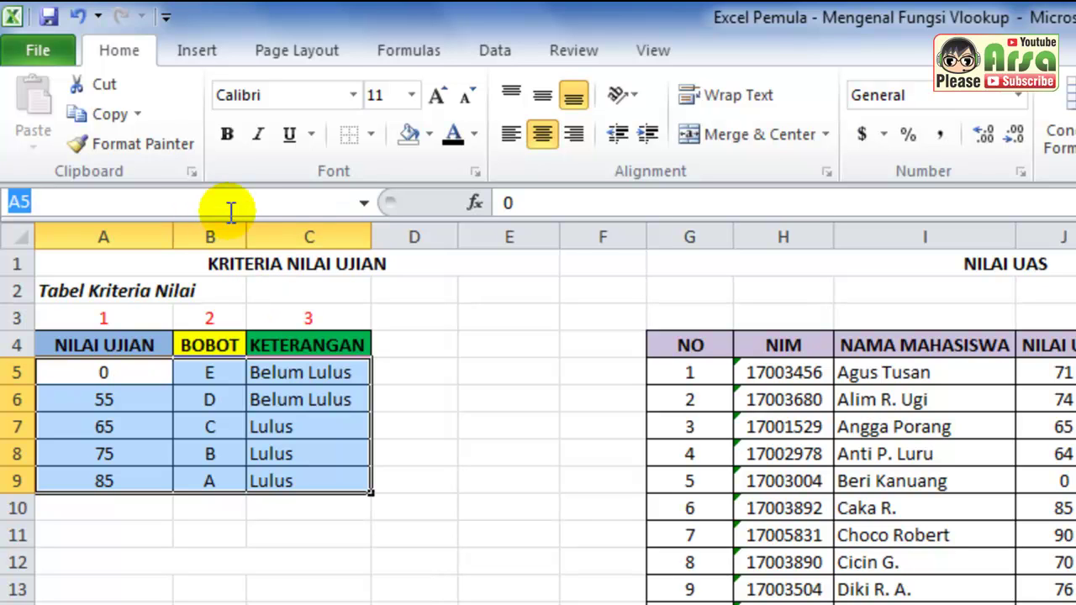
{"action": "type", "text": "kriterianilai"}
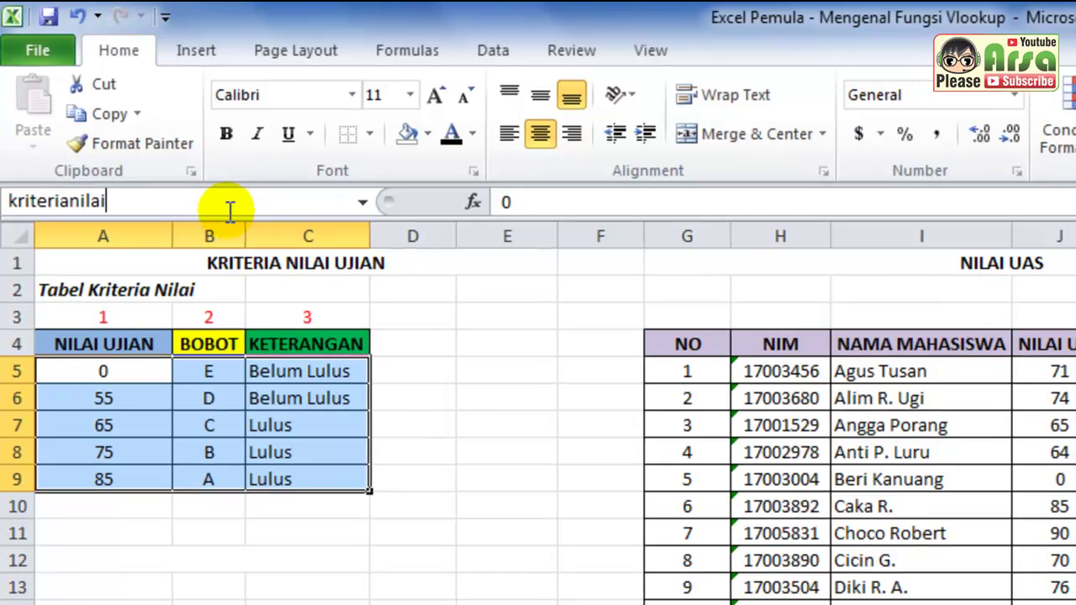
{"action": "key", "text": "Return"}
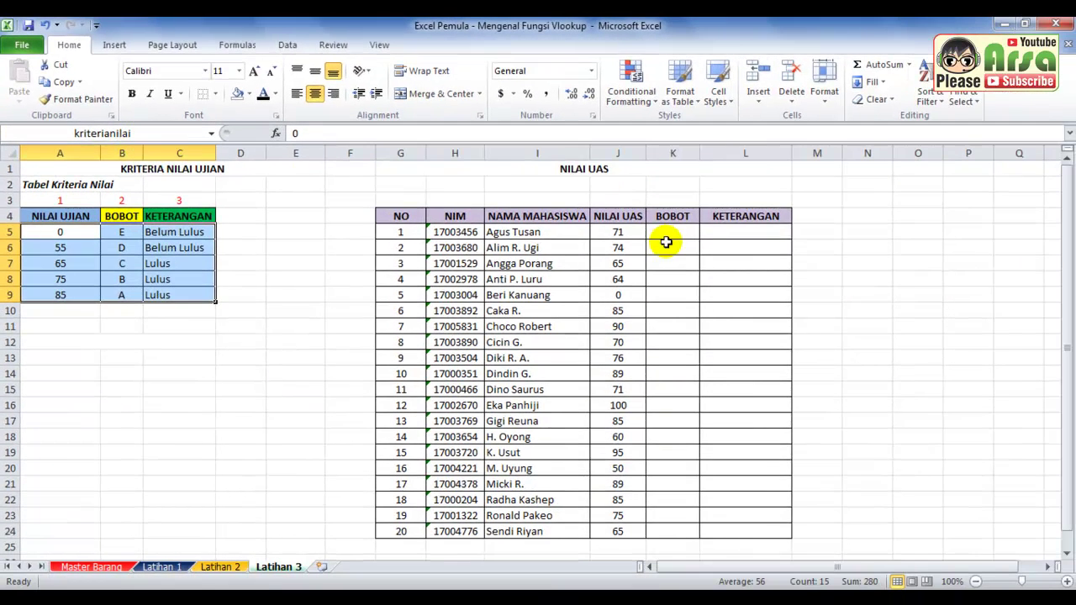
{"action": "left_click", "coordinate": [671, 237]}
{"action": "left_click", "coordinate": [671, 237]}
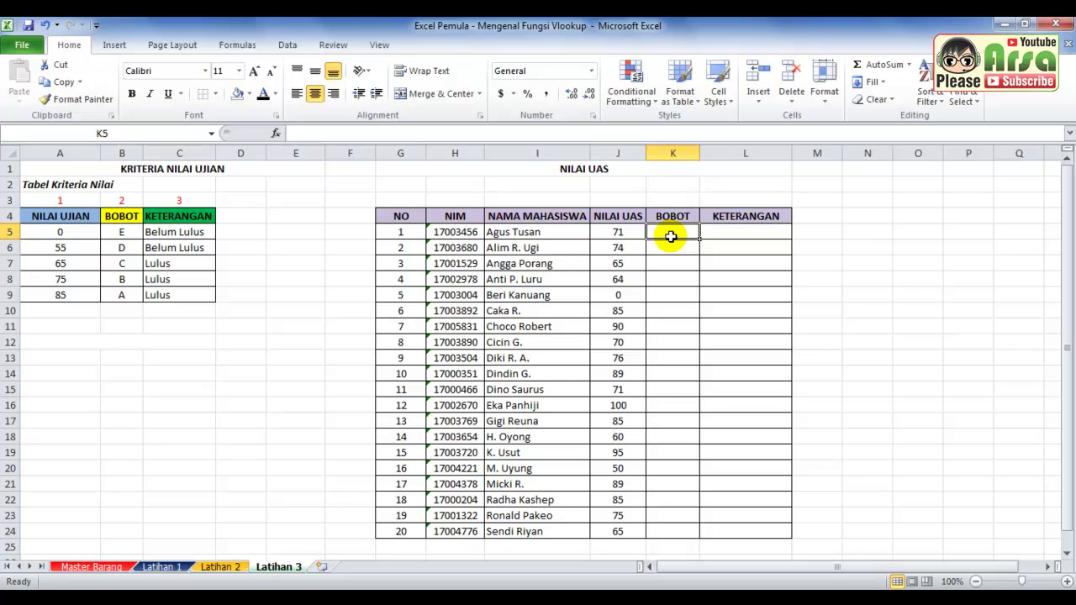
Step: Enter =VLOOKUP($J5,kriterianilai,2) in K5 for the first student's BOBOT
{"action": "type", "text": "=vl"}
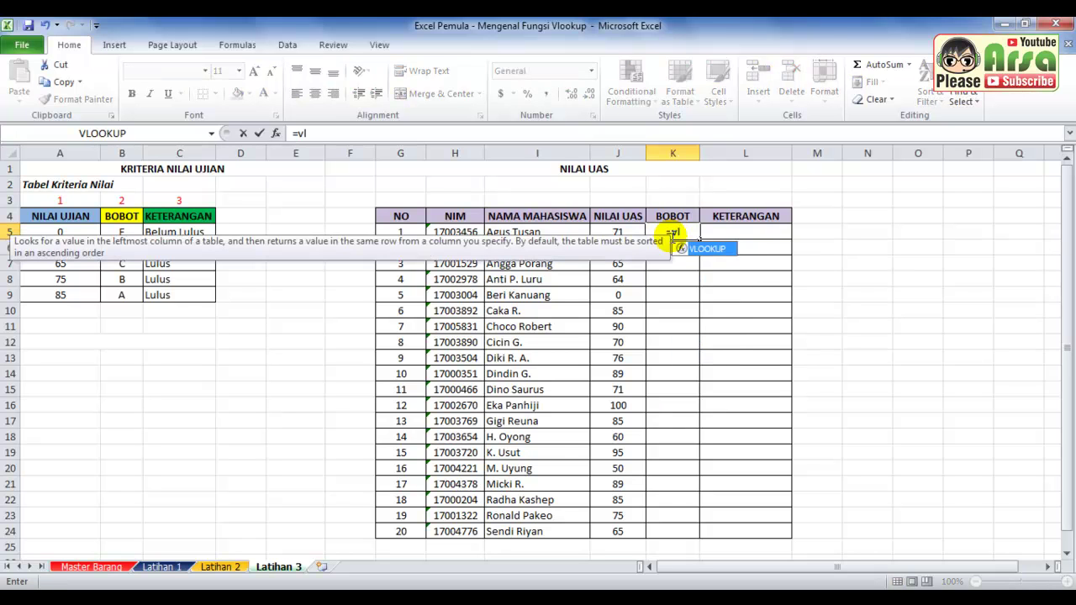
{"action": "key", "text": "Tab"}
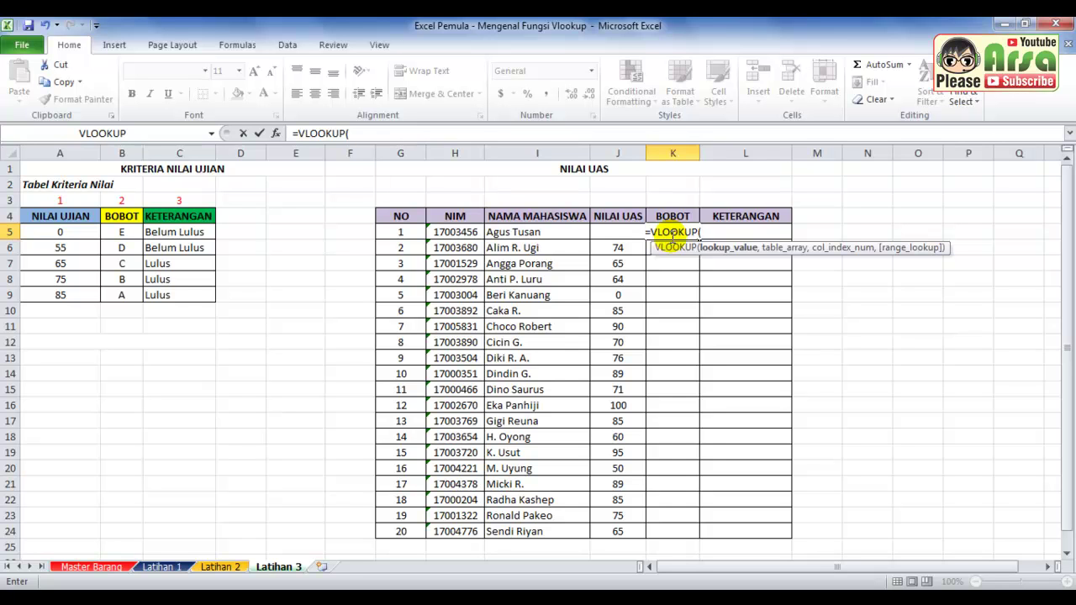
{"action": "key", "text": "Left"}
{"action": "key", "text": "F4"}
{"action": "key", "text": "F4"}
{"action": "key", "text": "F4"}
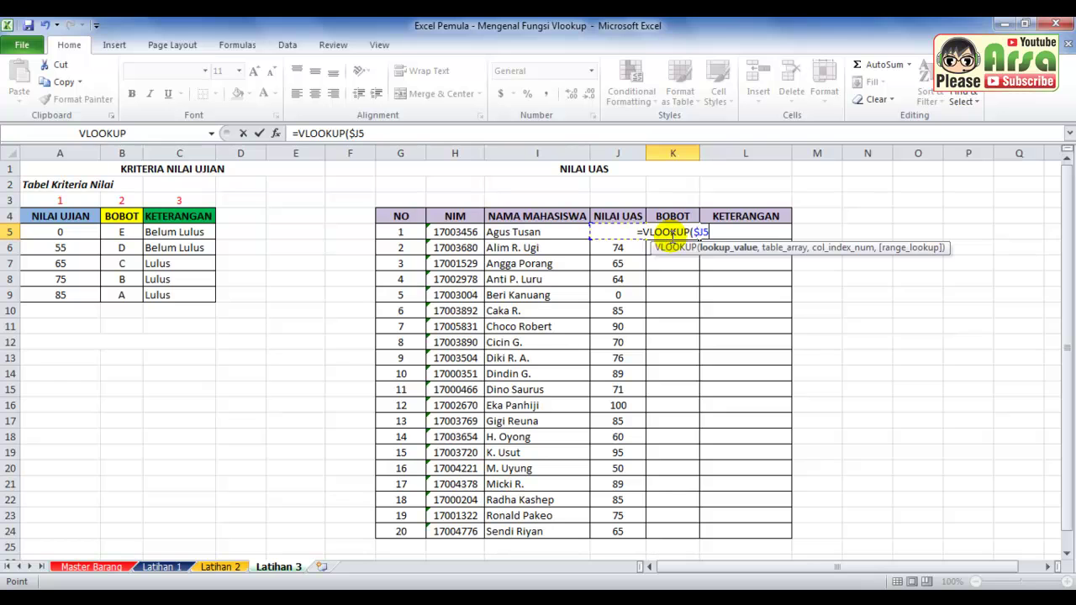
{"action": "type", "text": ","}
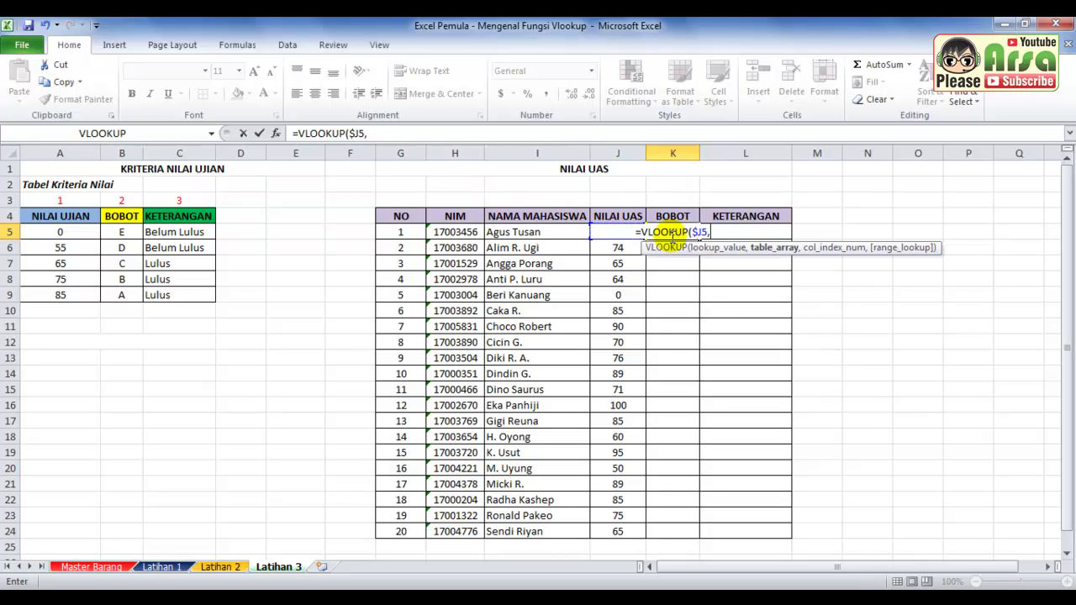
{"action": "type", "text": "kriterianilai"}
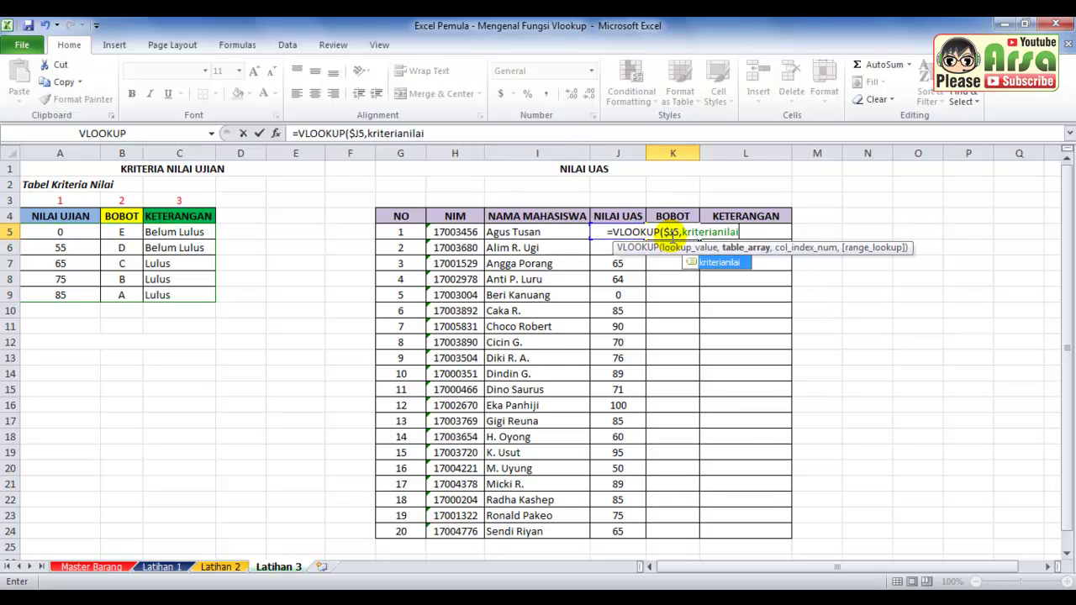
{"action": "type", "text": ","}
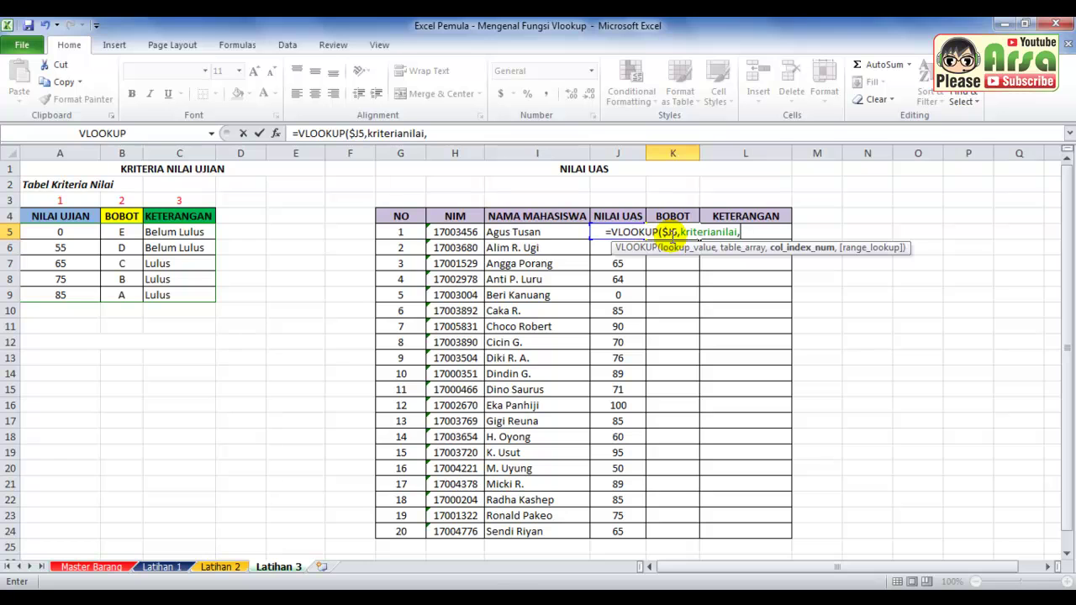
{"action": "type", "text": "2"}
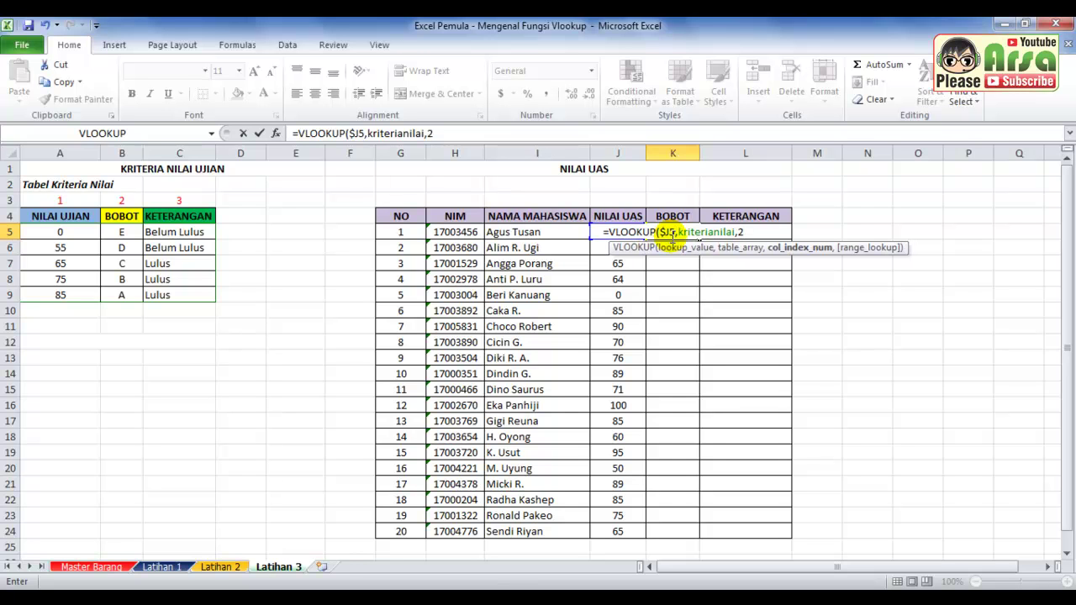
{"action": "type", "text": ")"}
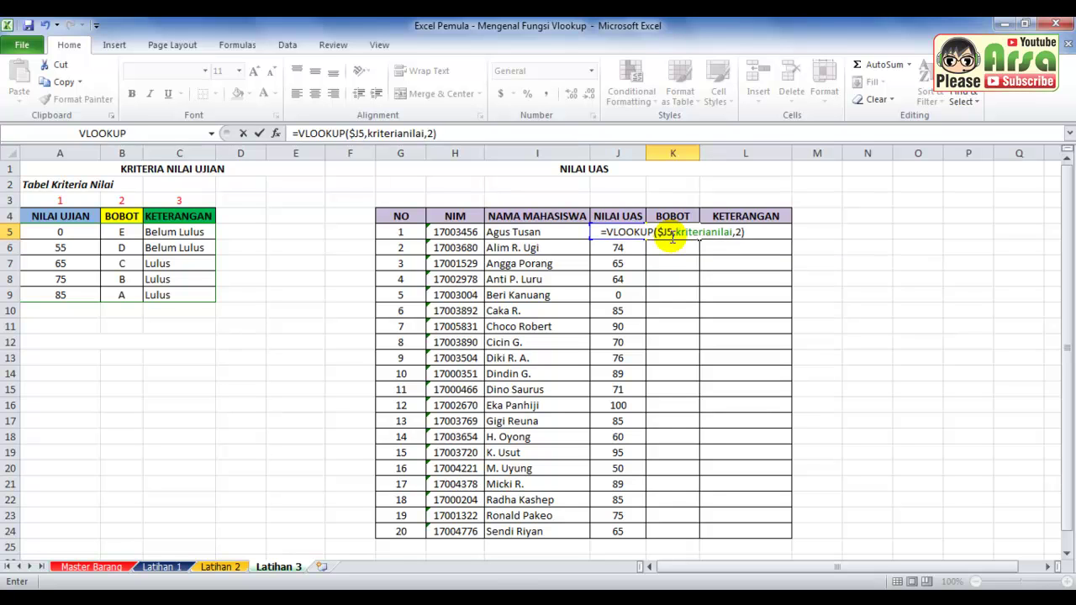
{"action": "key", "text": "Return"}
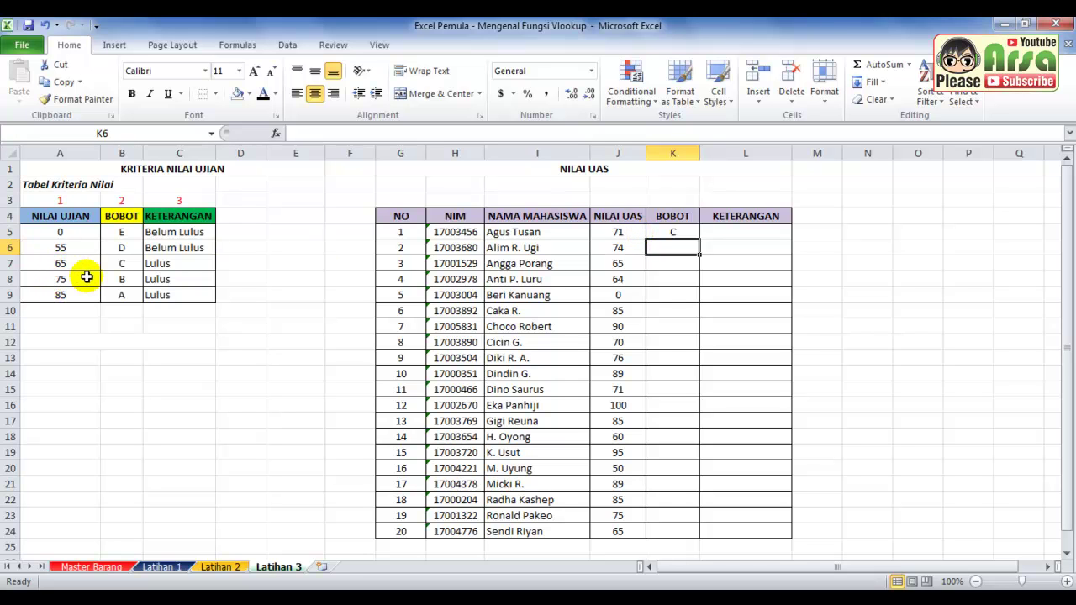
Step: Copy the K5 lookup into L5 and change its column index to 3, showing Lulus
{"action": "key", "text": "Up"}
{"action": "key", "text": "ctrl+c"}
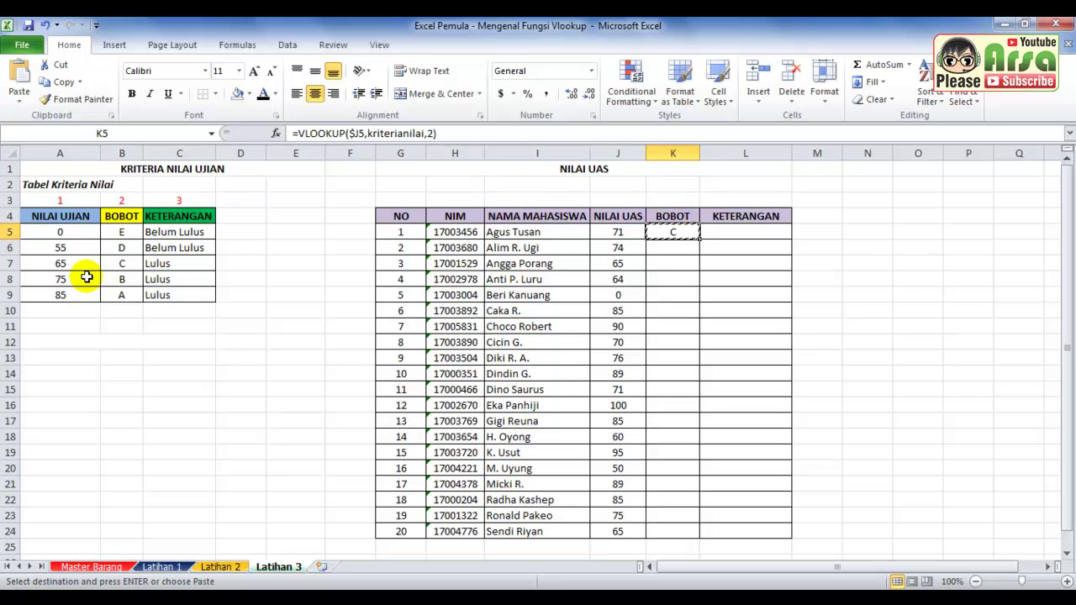
{"action": "key", "text": "Right"}
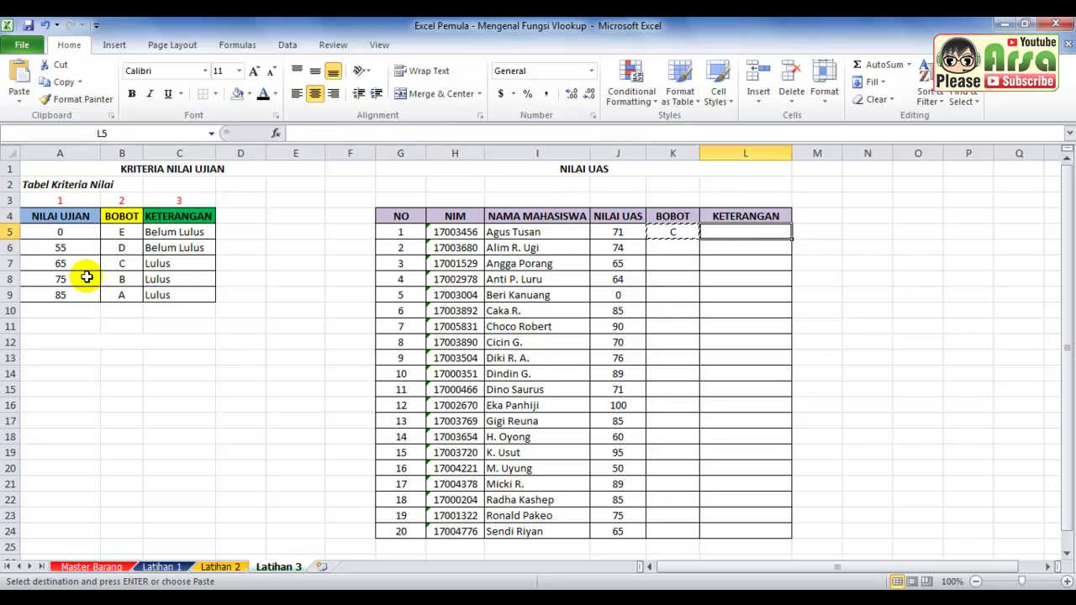
{"action": "key", "text": "ctrl+v"}
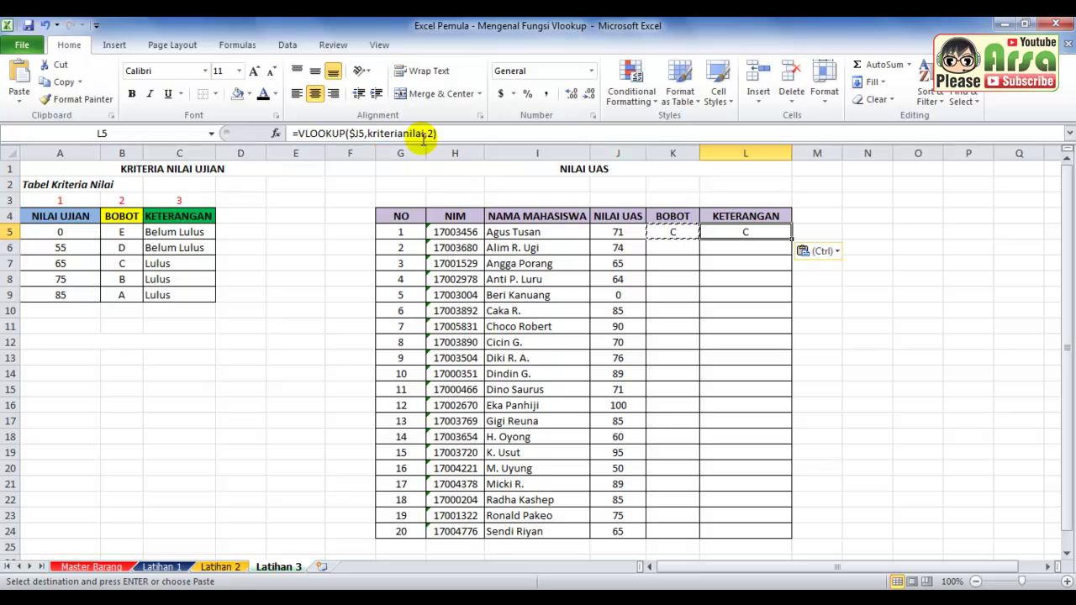
{"action": "double_click", "coordinate": [429, 133]}
{"action": "double_click", "coordinate": [430, 133]}
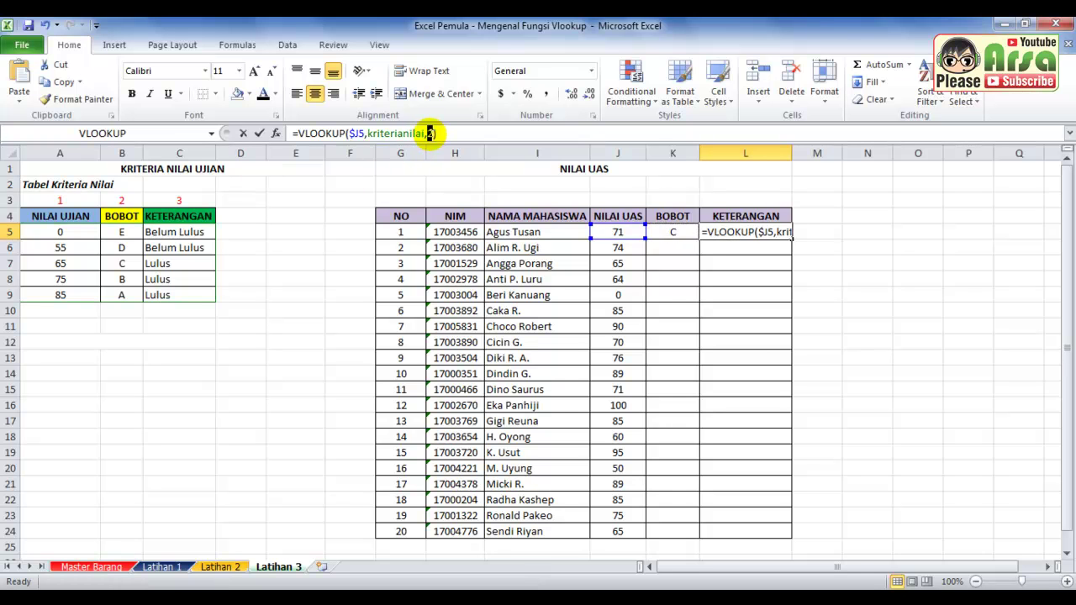
{"action": "type", "text": "3"}
{"action": "key", "text": "ctrl+Return"}
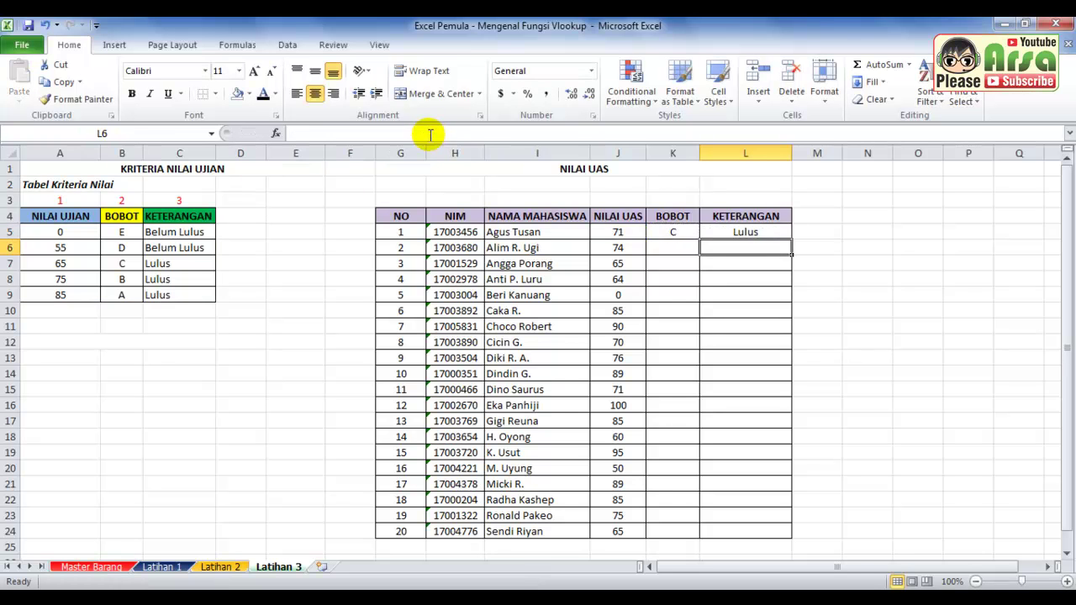
{"action": "key", "text": "Left"}
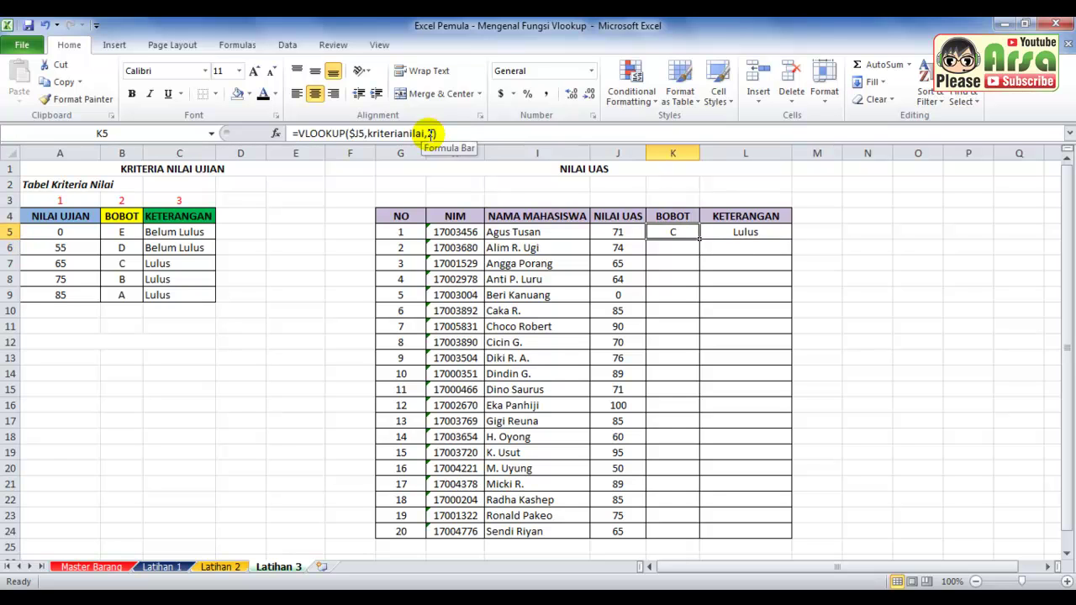
{"action": "left_click", "coordinate": [764, 236], "text": "shift"}
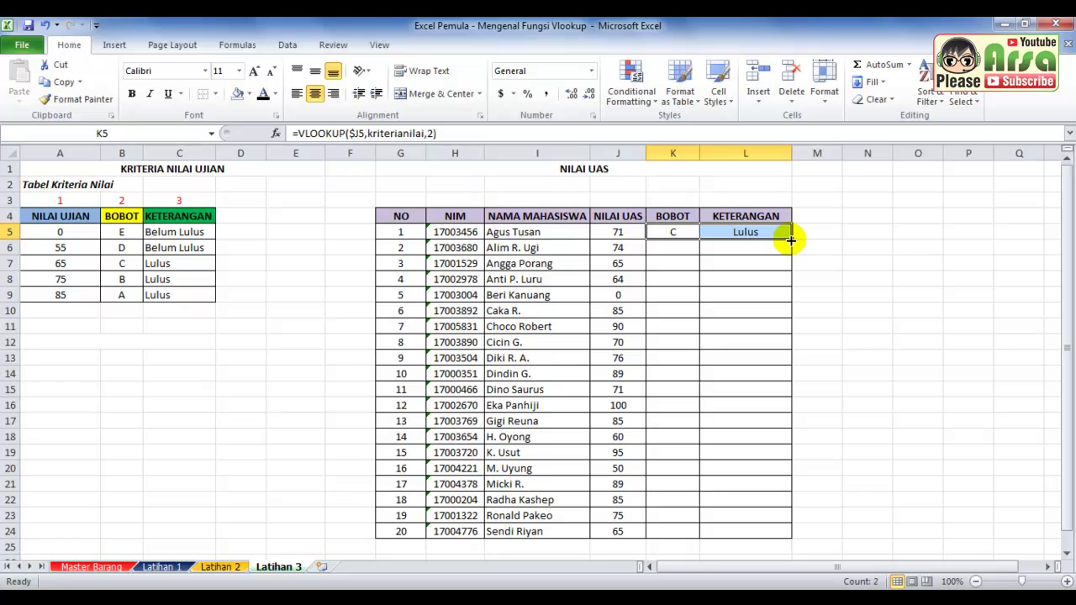
Step: Fill the K5:L5 lookup formulas down through row 24 for all twenty students
{"action": "double_click", "coordinate": [791, 240]}
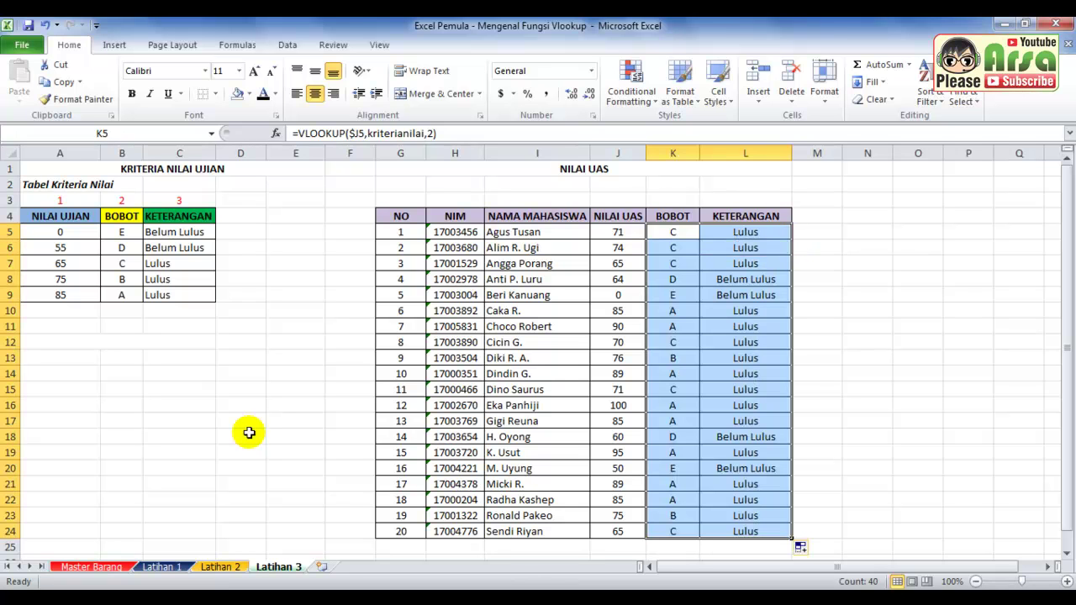
{"action": "left_click", "coordinate": [664, 216]}
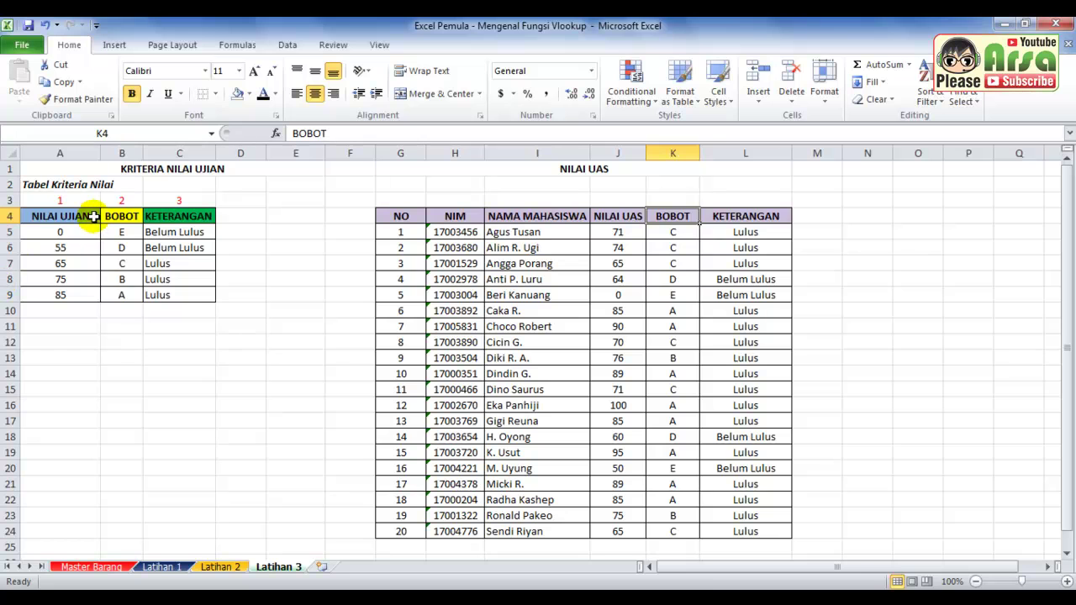
Step: Copy the NILAI UJIAN column to A12 and the BOBOT/KETERANGAN block to D12, widening column E
{"action": "left_click_drag", "start_coordinate": [81, 217], "coordinate": [79, 290]}
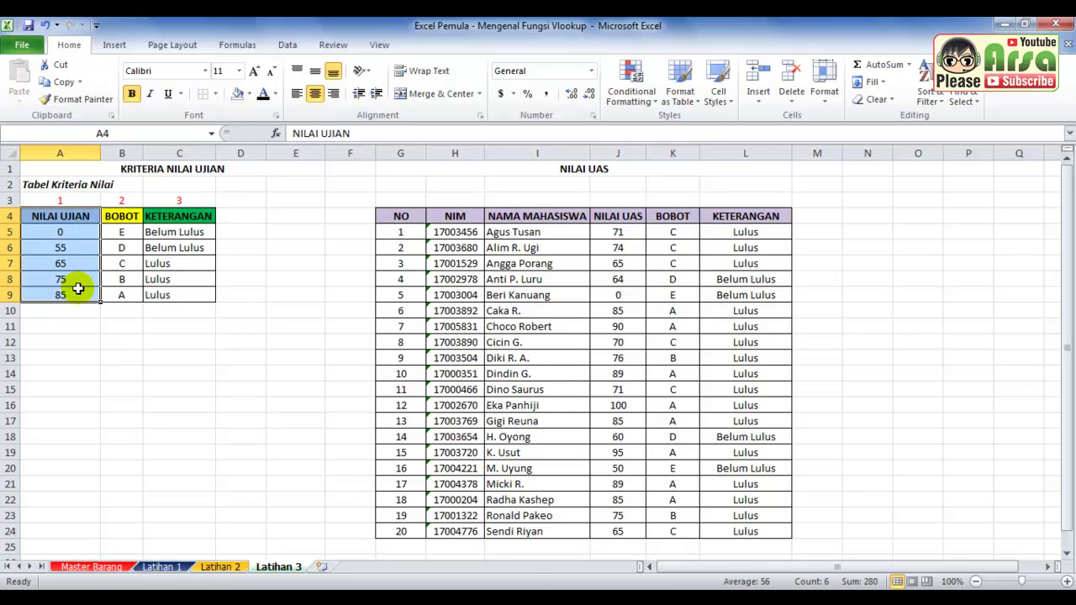
{"action": "key", "text": "ctrl+c"}
{"action": "left_click", "coordinate": [59, 339]}
{"action": "key", "text": "ctrl+v"}
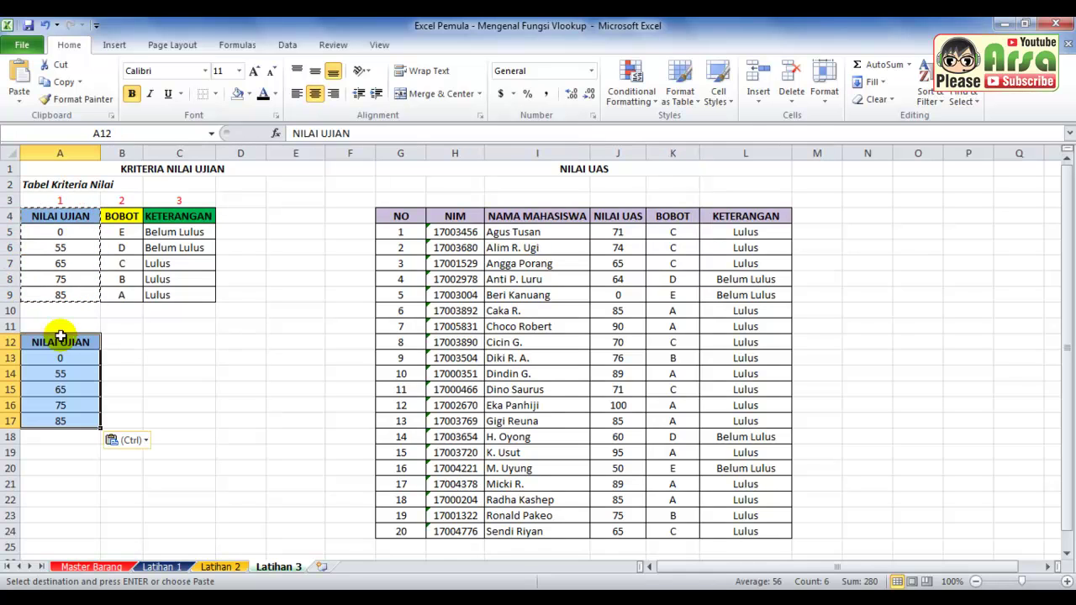
{"action": "mouse_move", "coordinate": [124, 216]}
{"action": "left_mouse_down"}
{"action": "mouse_move", "coordinate": [155, 244]}
{"action": "mouse_move", "coordinate": [175, 298]}
{"action": "left_mouse_up"}
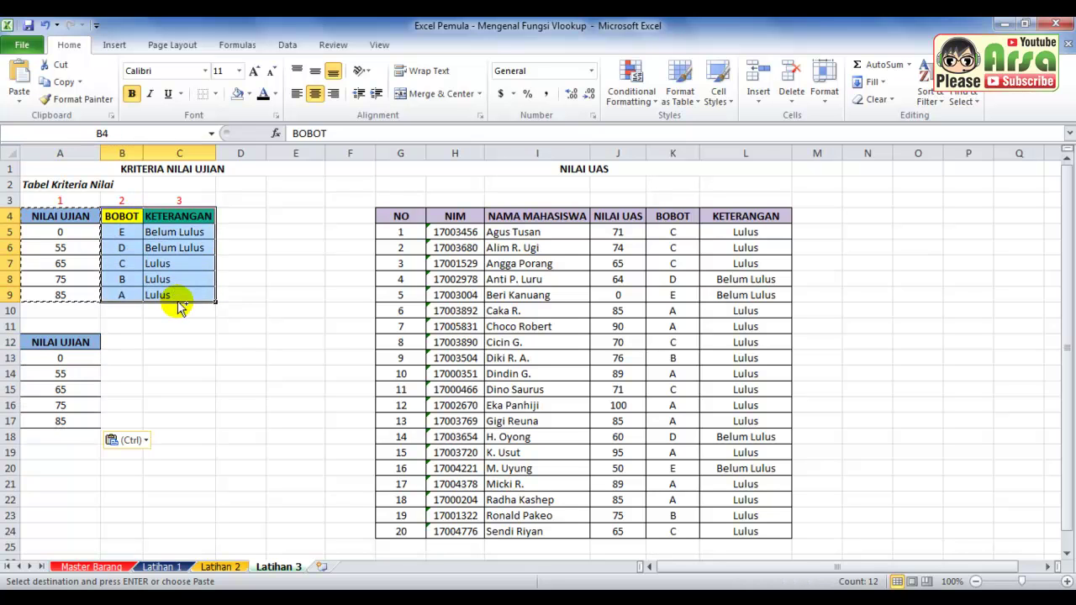
{"action": "key", "text": "ctrl+c"}
{"action": "left_click", "coordinate": [224, 342]}
{"action": "key", "text": "ctrl+v"}
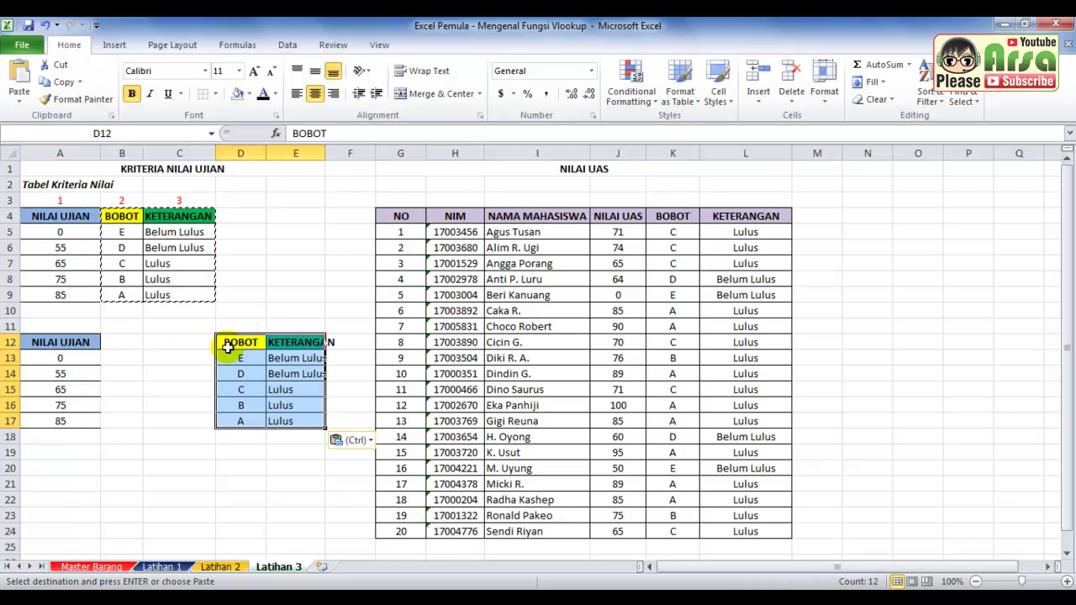
{"action": "double_click", "coordinate": [328, 151]}
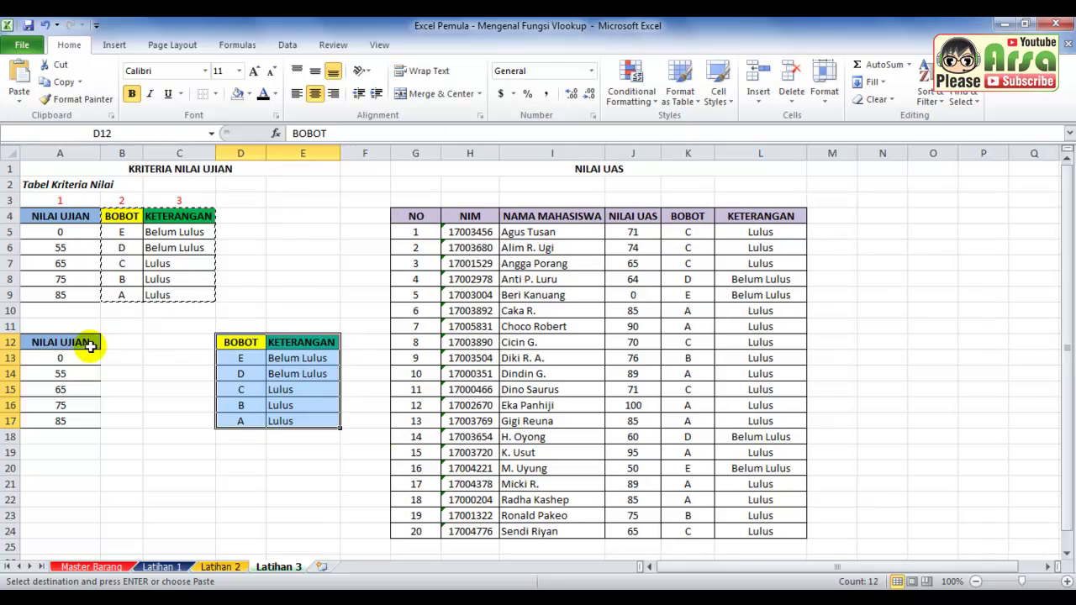
Step: Merge the NILAI UJIAN header across A12:C12 and put '-' separators in B13:B17
{"action": "left_click_drag", "start_coordinate": [89, 343], "coordinate": [159, 344]}
{"action": "left_click", "coordinate": [437, 93]}
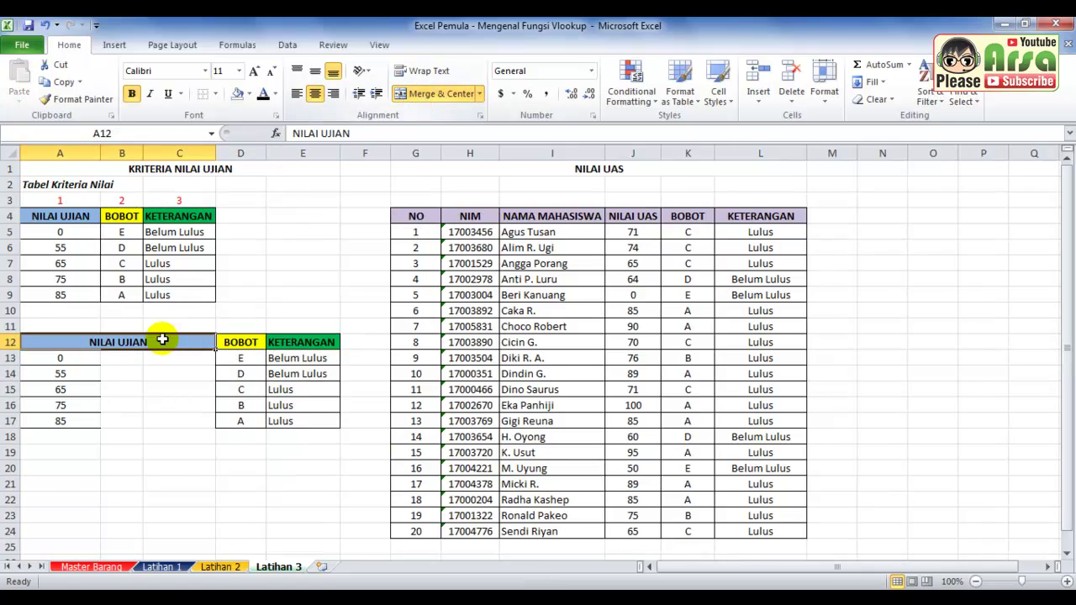
{"action": "left_click", "coordinate": [122, 358]}
{"action": "type", "text": "'-"}
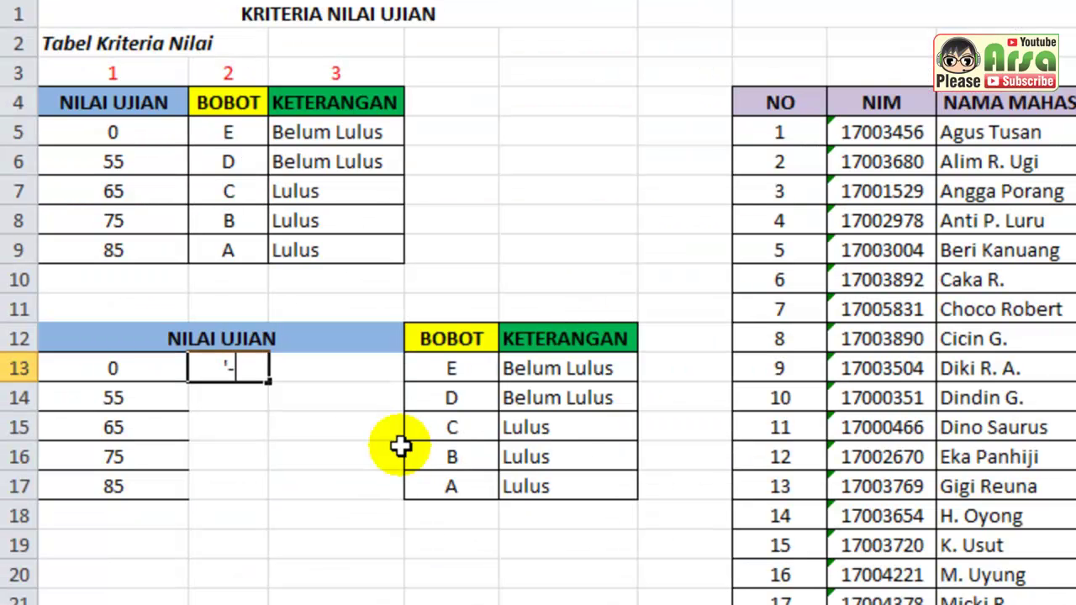
{"action": "key", "text": "Return"}
{"action": "key", "text": "Up"}
{"action": "key", "text": "ctrl+c"}
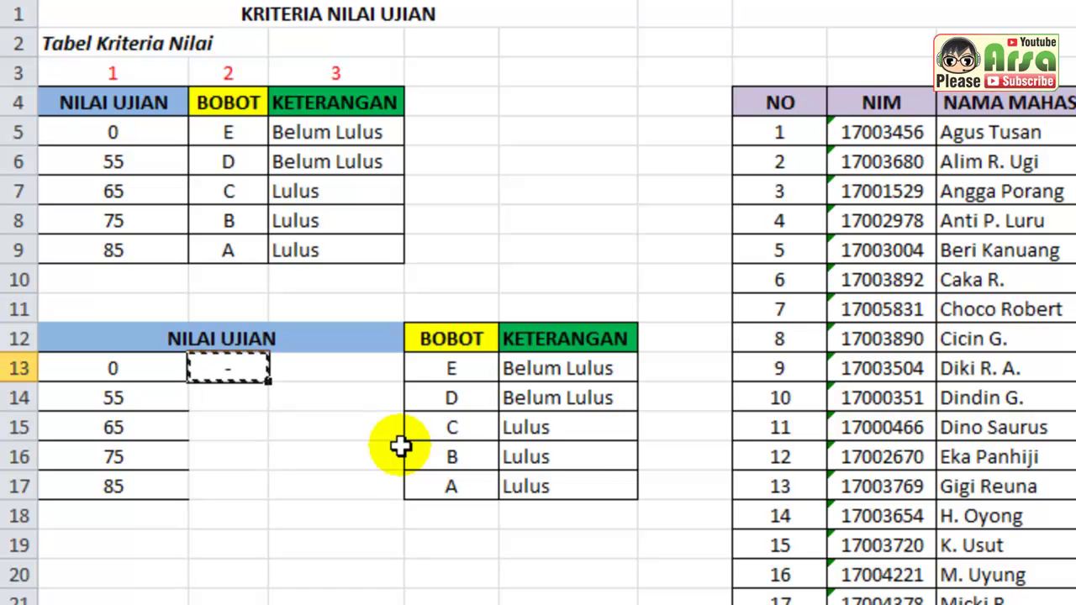
{"action": "key", "text": "shift+Down"}
{"action": "key", "text": "shift+Down"}
{"action": "key", "text": "shift+Down"}
{"action": "key", "text": "shift+Down"}
{"action": "key", "text": "ctrl+v"}
Step: Enter upper limits 54, 64, 74, 85 and 100 in C13:C17
{"action": "key", "text": "Right"}
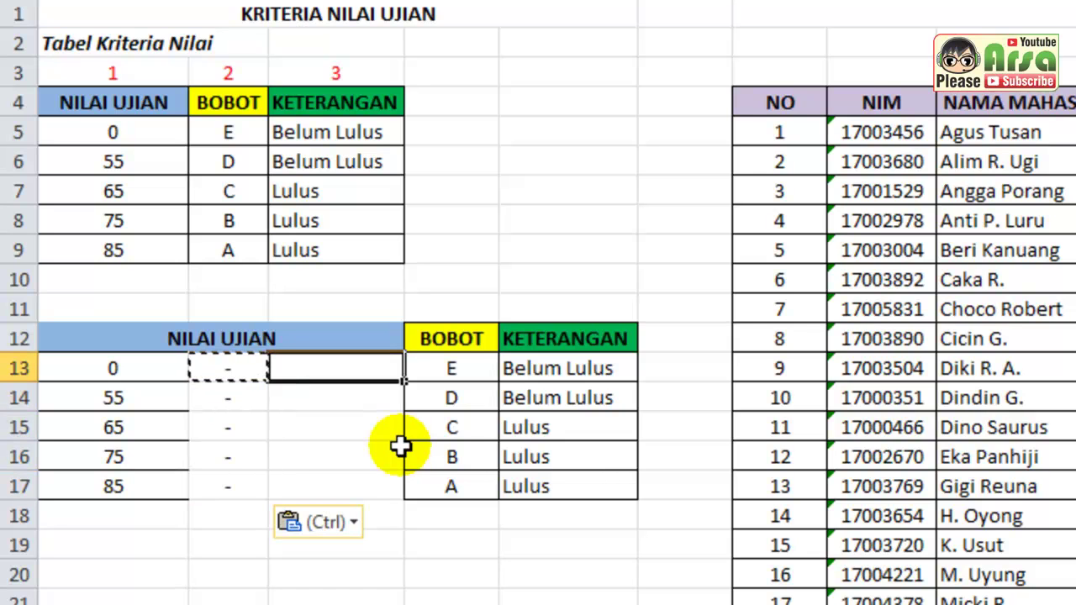
{"action": "type", "text": "54"}
{"action": "key", "text": "Return"}
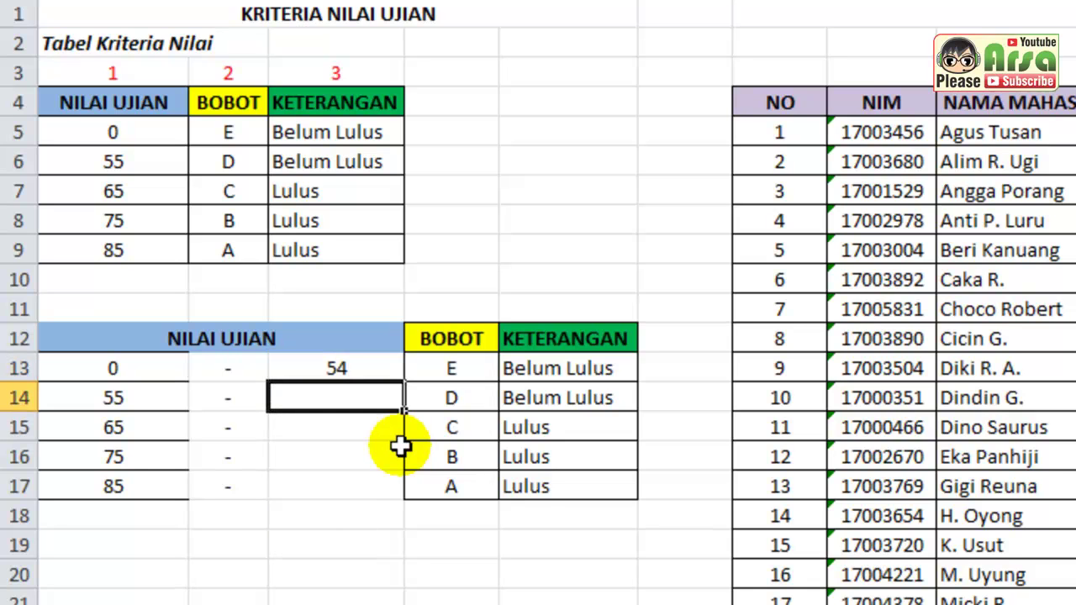
{"action": "type", "text": "64"}
{"action": "key", "text": "Return"}
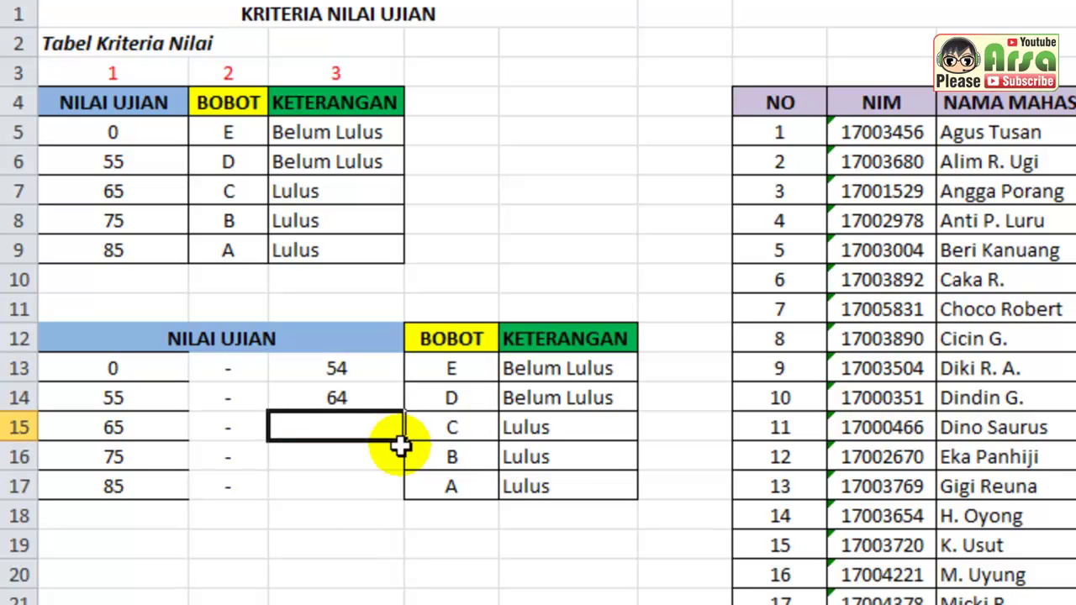
{"action": "type", "text": "74"}
{"action": "key", "text": "Return"}
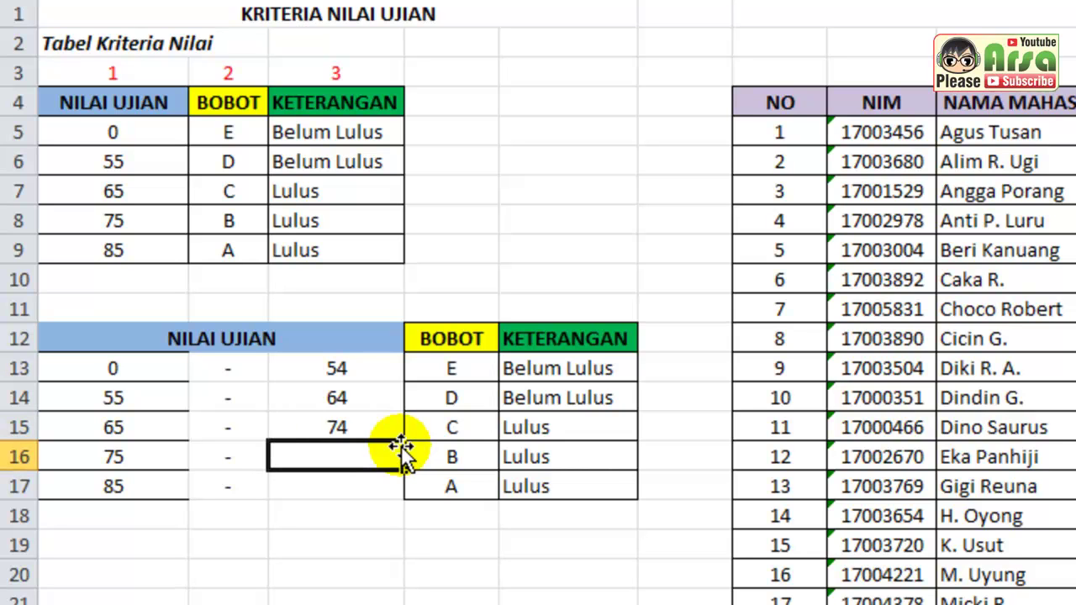
{"action": "type", "text": "85"}
{"action": "key", "text": "Return"}
{"action": "type", "text": "100"}
{"action": "key", "text": "Return"}
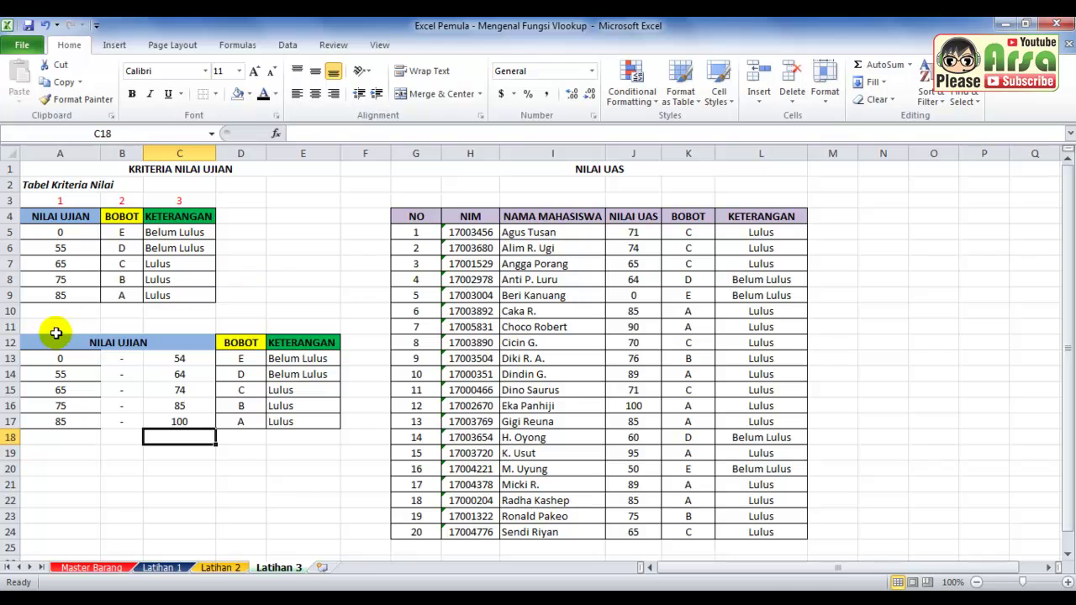
Step: Apply all borders to the score-range table A12:C17
{"action": "left_click_drag", "start_coordinate": [55, 333], "coordinate": [179, 420]}
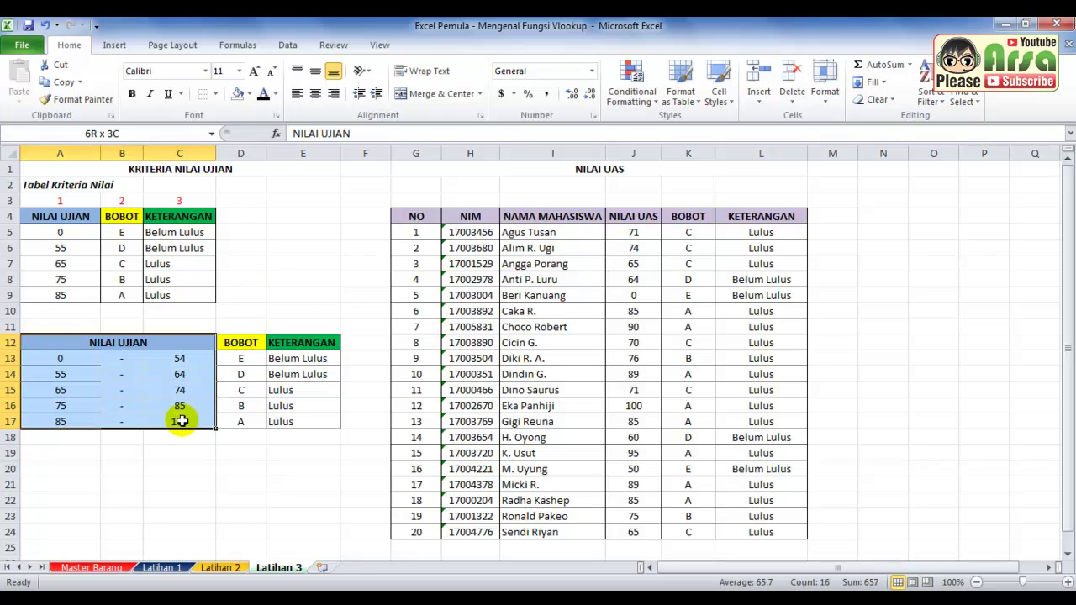
{"action": "left_click", "coordinate": [215, 98]}
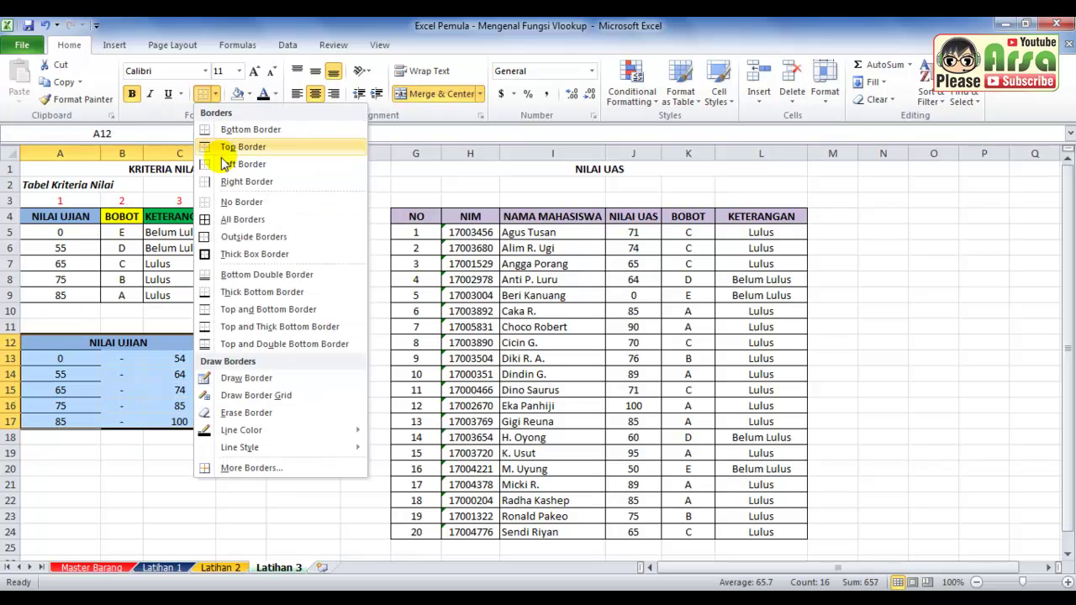
{"action": "left_click", "coordinate": [231, 218]}
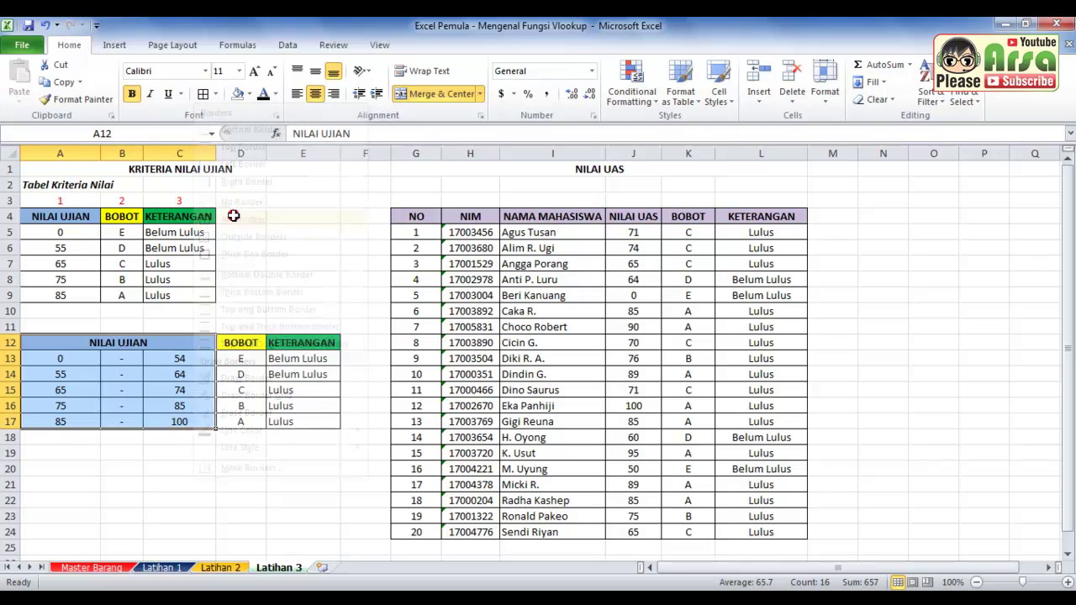
{"action": "left_click", "coordinate": [171, 327]}
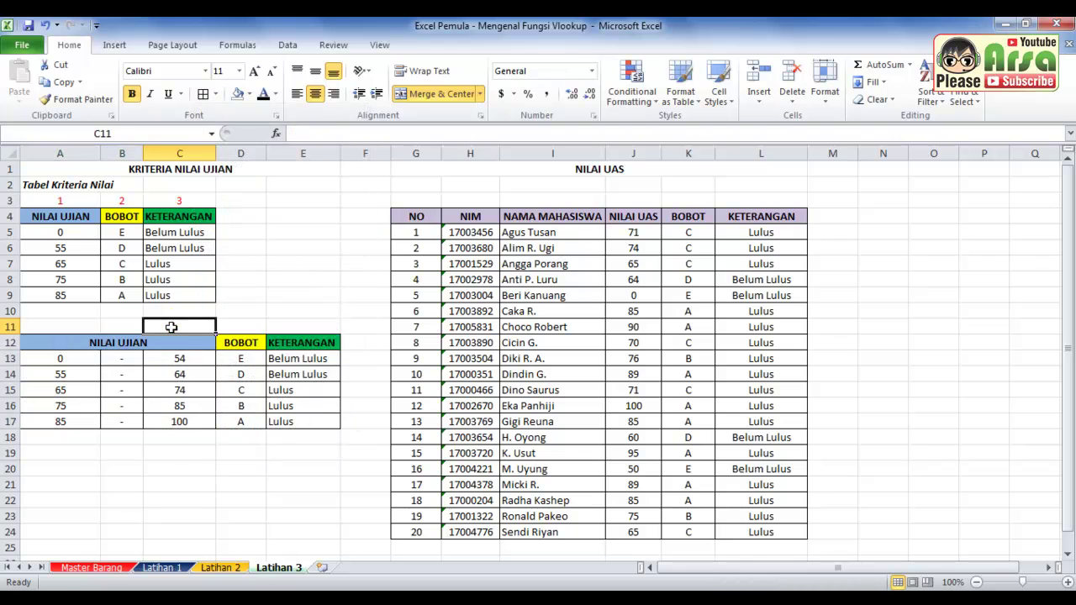
Step: Erase the vertical borders between columns A, B and C in rows 13–17
{"action": "left_click", "coordinate": [249, 93]}
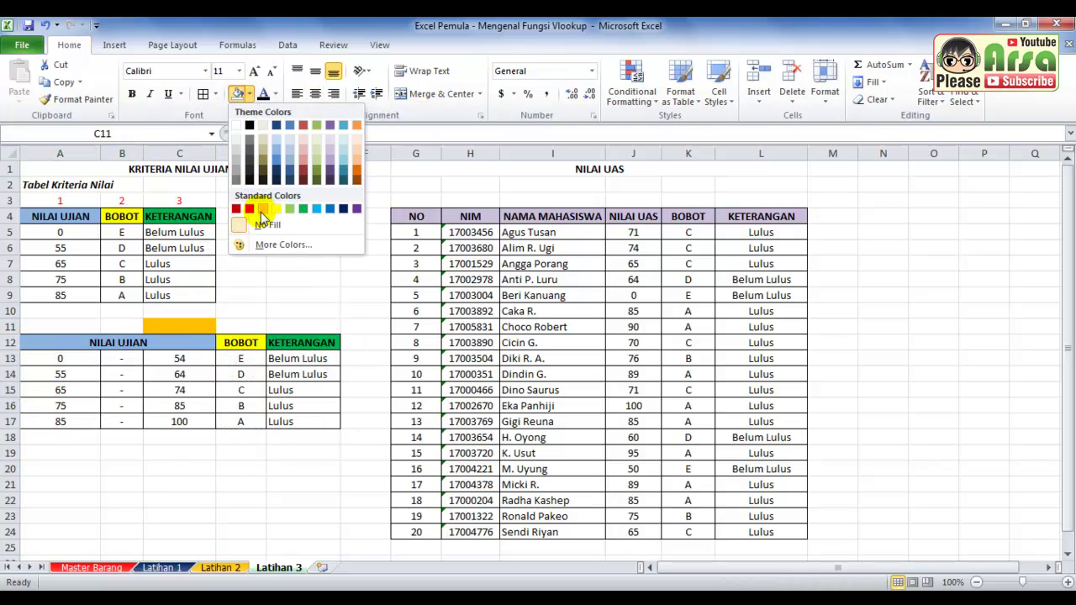
{"action": "left_click", "coordinate": [215, 94]}
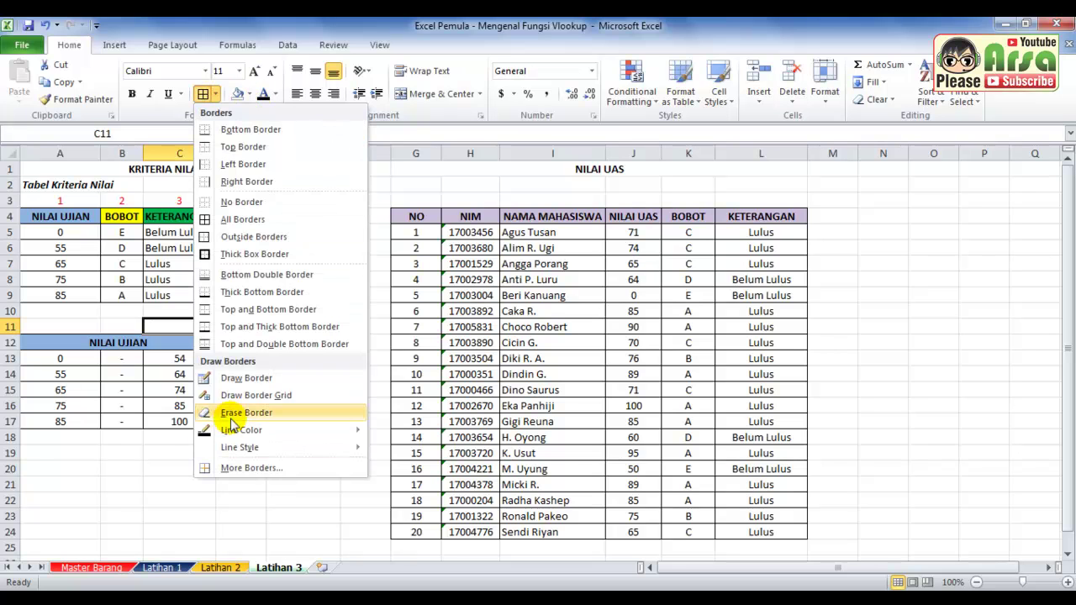
{"action": "left_click", "coordinate": [240, 412]}
{"action": "left_click", "coordinate": [99, 359]}
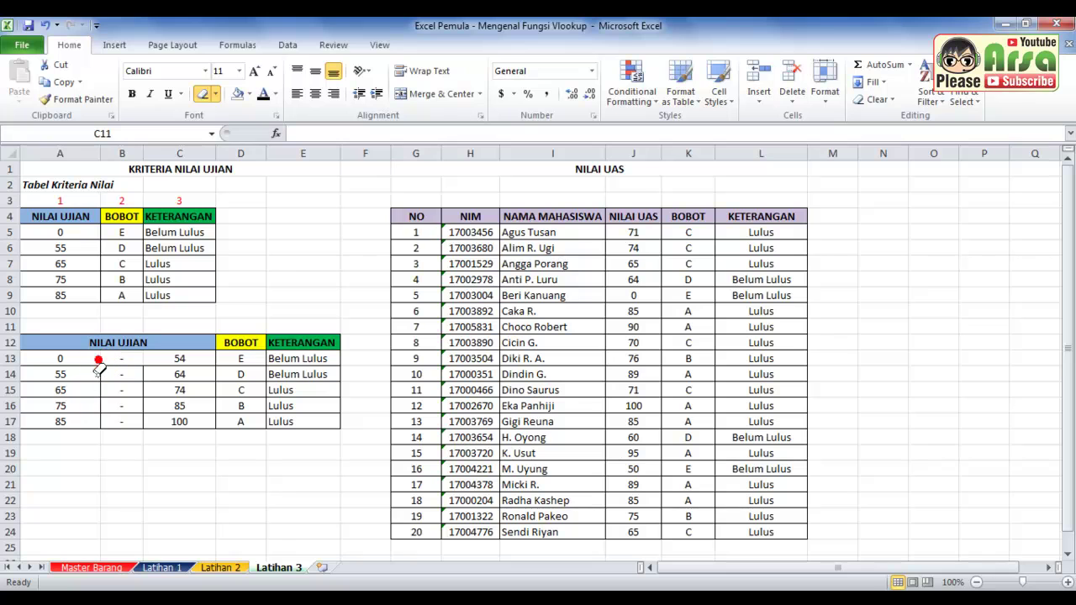
{"action": "left_click", "coordinate": [99, 395]}
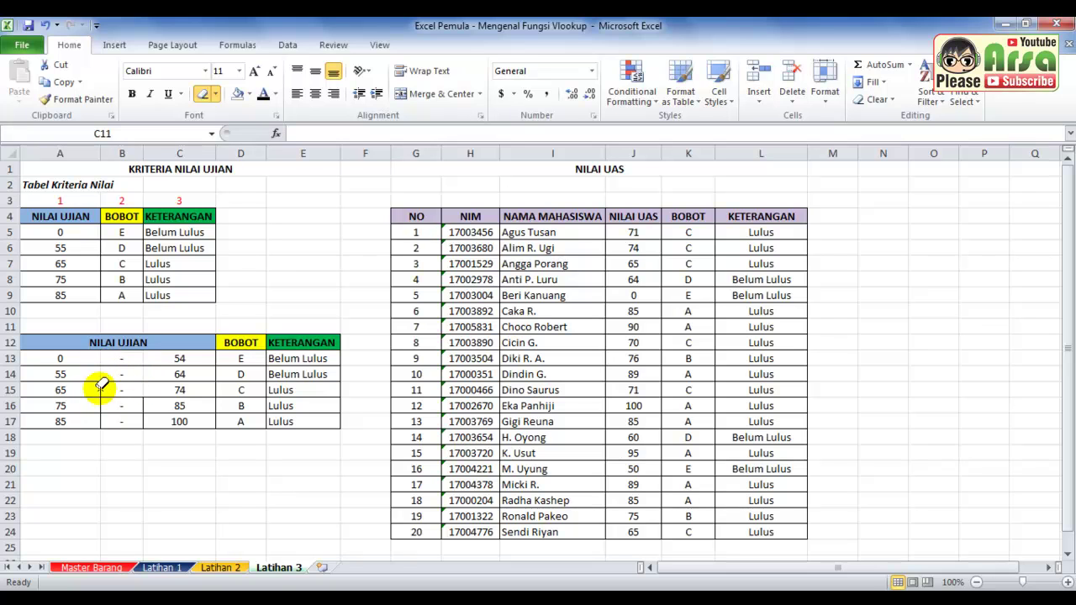
{"action": "left_click", "coordinate": [141, 403]}
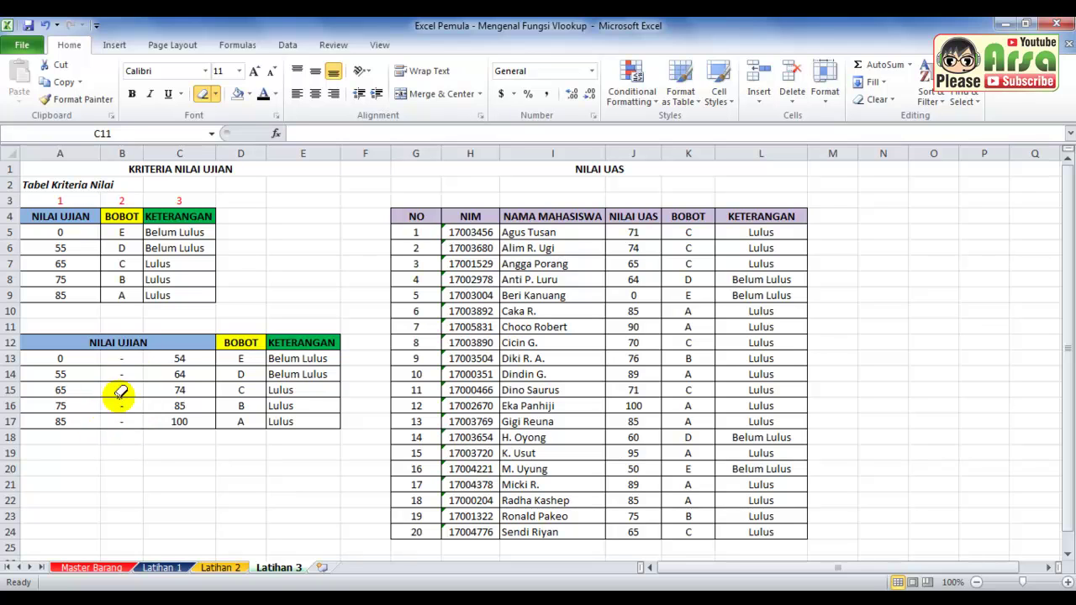
{"action": "key", "text": "Escape"}
{"action": "left_click", "coordinate": [191, 342]}
{"action": "left_click", "coordinate": [191, 342]}
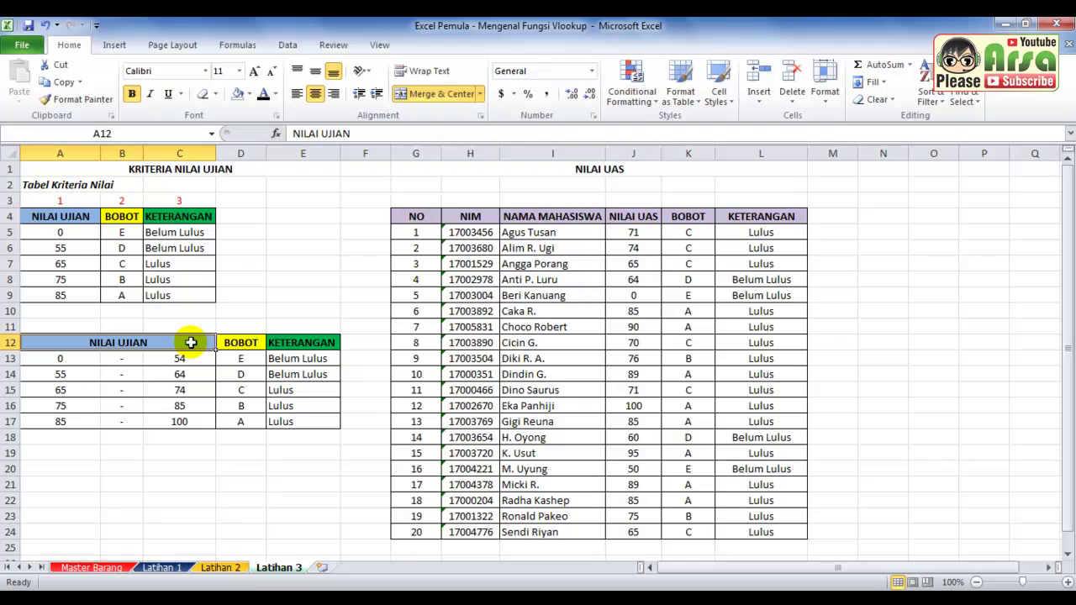
{"action": "left_click", "coordinate": [42, 347]}
Step: Review the second criteria table A12:E17 and the existing K5 lookup formula
{"action": "left_click_drag", "start_coordinate": [281, 421], "coordinate": [53, 338]}
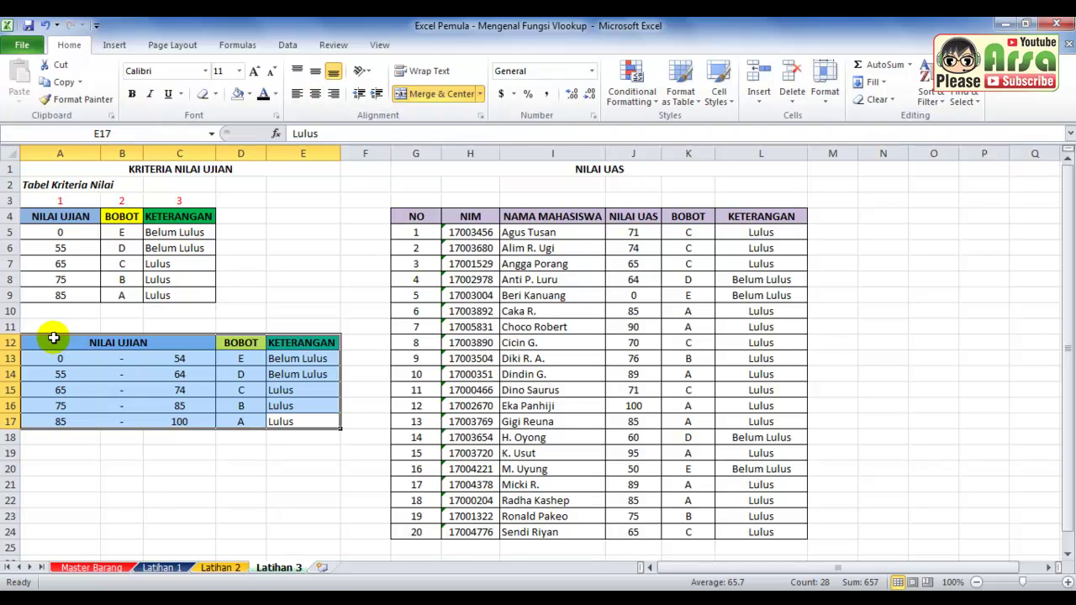
{"action": "left_click", "coordinate": [246, 324]}
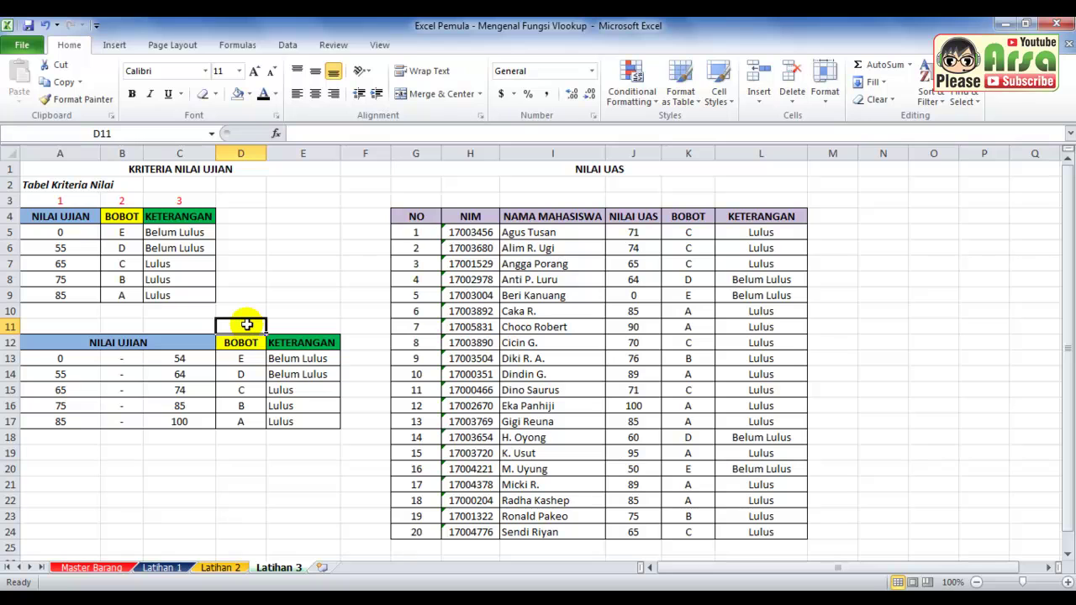
{"action": "left_click", "coordinate": [296, 327]}
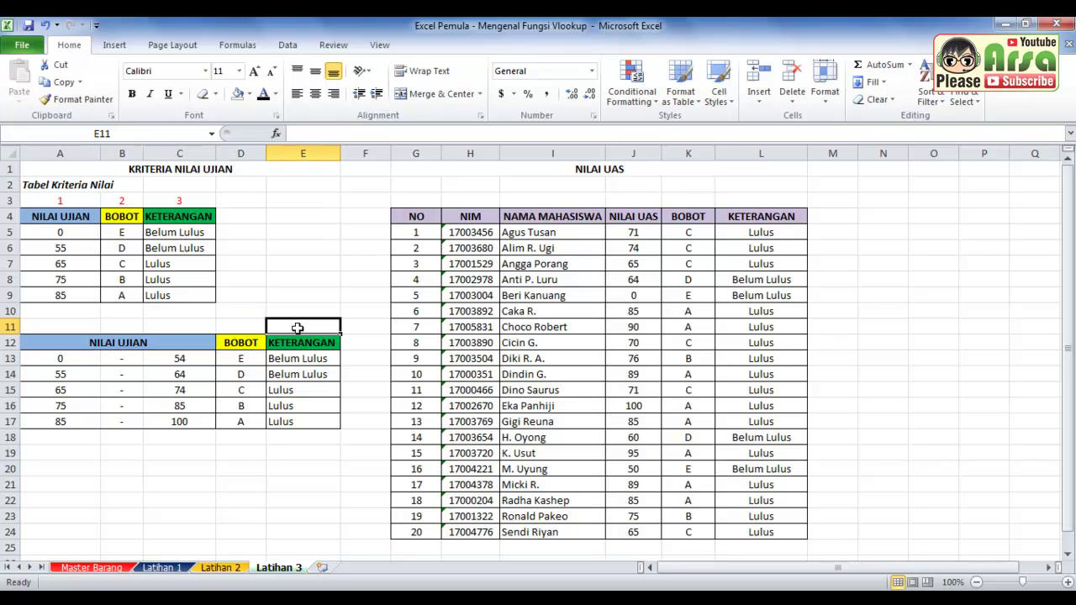
{"action": "left_click", "coordinate": [700, 237]}
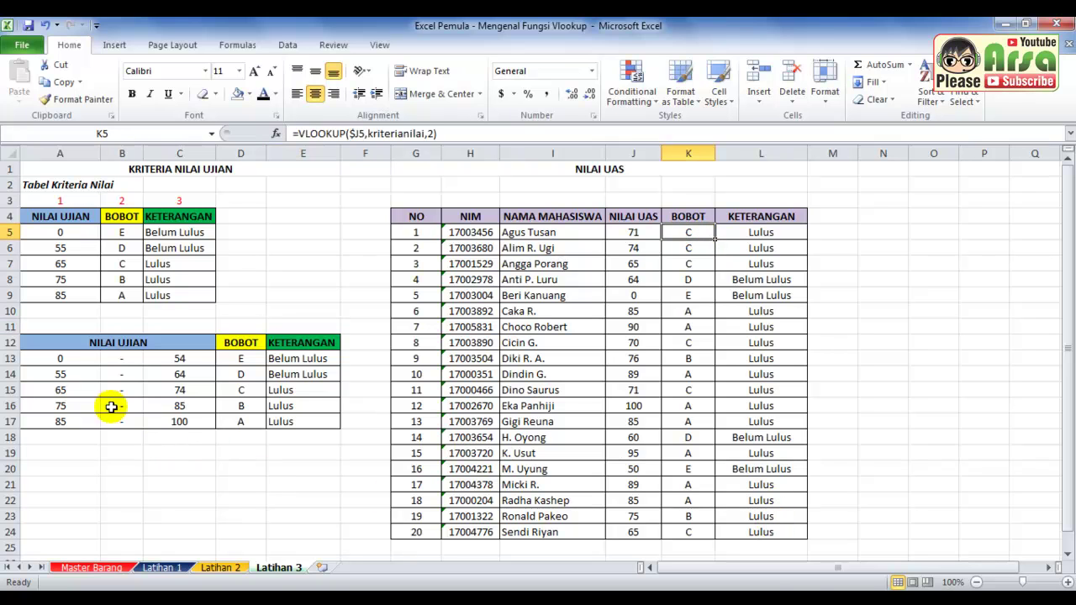
Step: Name the score ranges A13:E17 'kriterianilai2' in the Name Box
{"action": "left_click_drag", "start_coordinate": [61, 358], "coordinate": [291, 422]}
{"action": "left_click", "coordinate": [124, 134]}
{"action": "type", "text": "kriterianilai"}
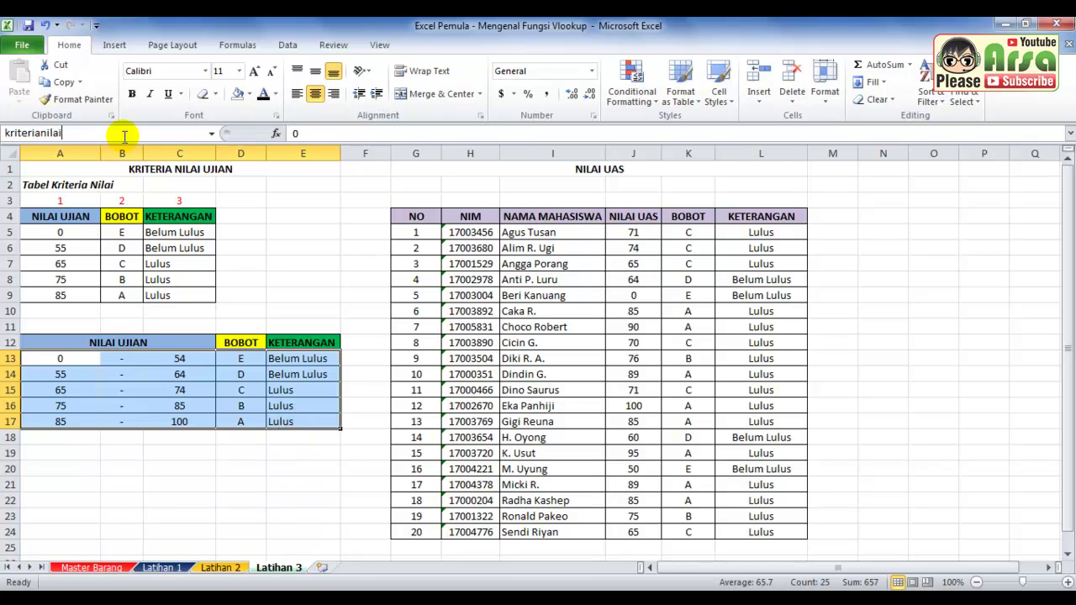
{"action": "type", "text": "2"}
{"action": "key", "text": "Return"}
Step: Change K5's formula to =VLOOKUP($J5,kriterianilai2,4)
{"action": "left_click", "coordinate": [698, 232]}
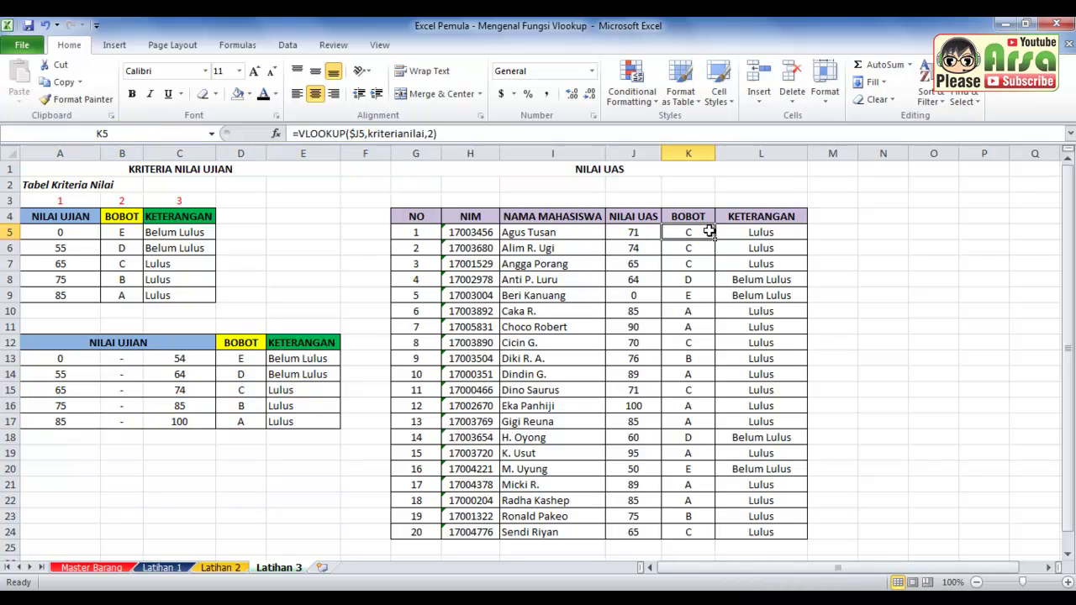
{"action": "left_click", "coordinate": [428, 133]}
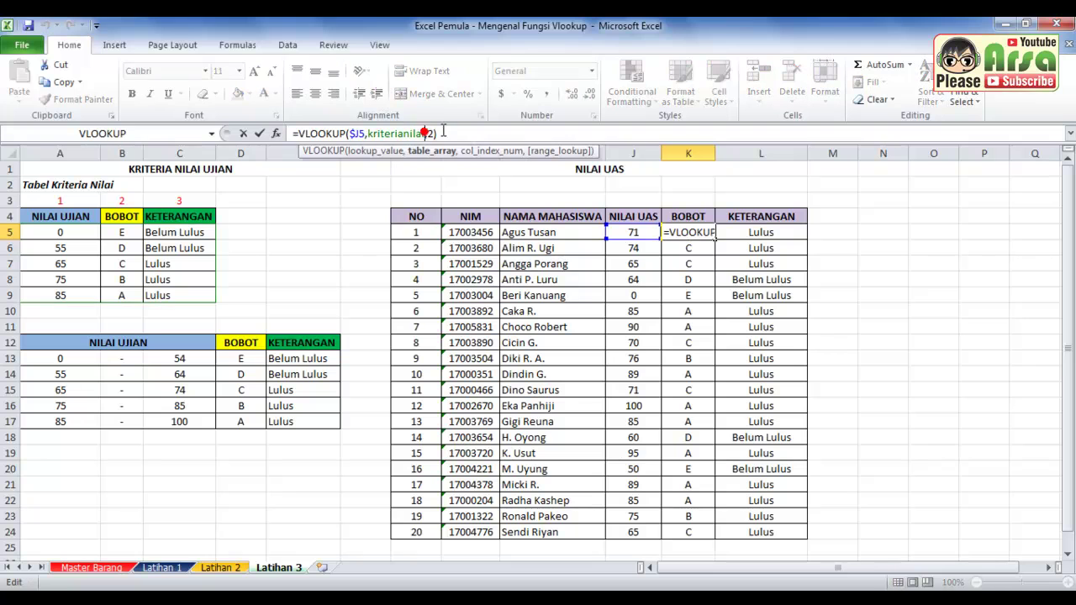
{"action": "type", "text": ",2"}
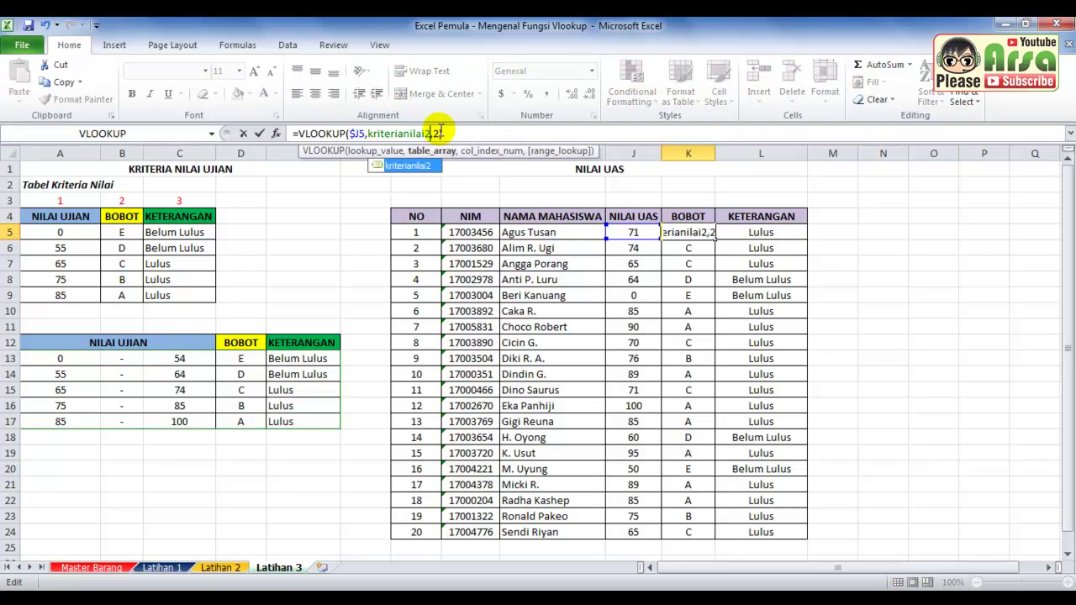
{"action": "double_click", "coordinate": [436, 133]}
{"action": "type", "text": "4"}
{"action": "key", "text": "Return"}
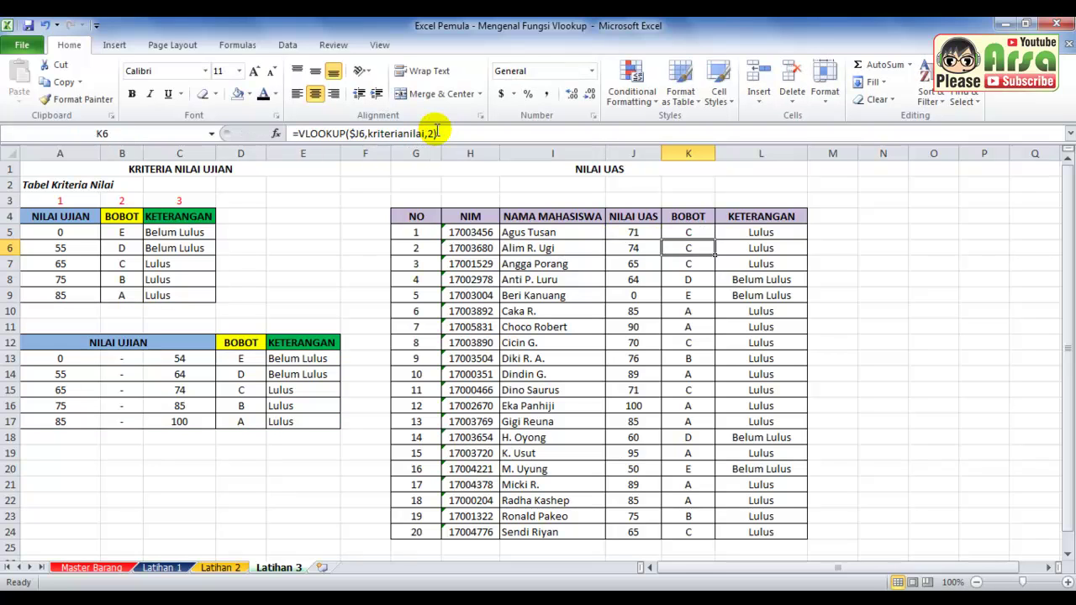
Step: Copy the K5 lookup to L5 with column index 5, then fill both down to row 24
{"action": "key", "text": "Up"}
{"action": "key", "text": "ctrl+c"}
{"action": "key", "text": "Right"}
{"action": "key", "text": "ctrl+v"}
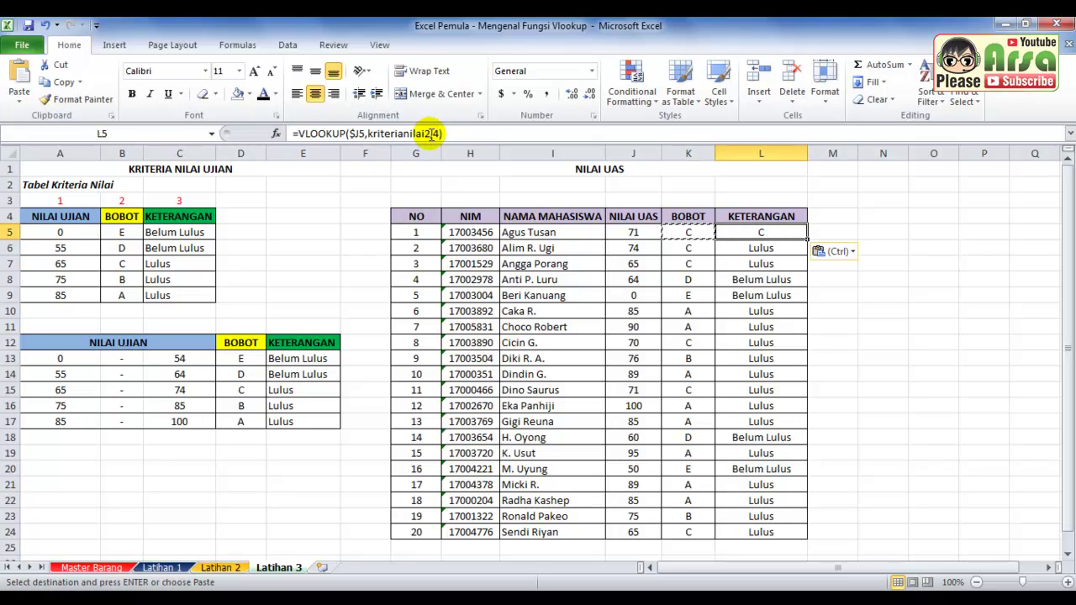
{"action": "left_click", "coordinate": [431, 133]}
{"action": "double_click", "coordinate": [436, 133]}
{"action": "type", "text": "5"}
{"action": "key", "text": "Return"}
{"action": "left_click_drag", "start_coordinate": [686, 233], "coordinate": [806, 241]}
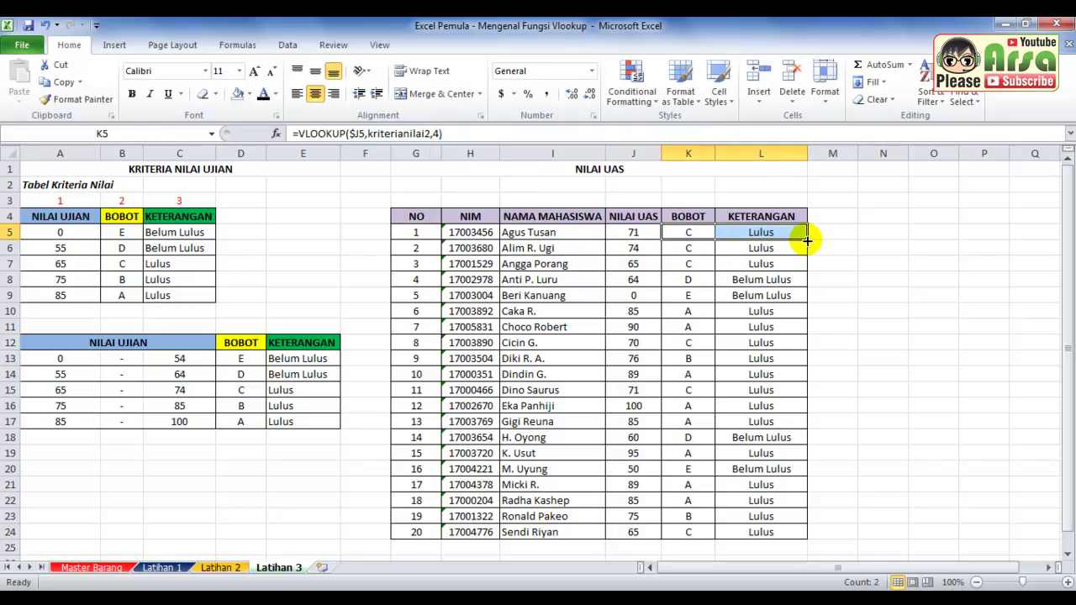
{"action": "double_click", "coordinate": [807, 242]}
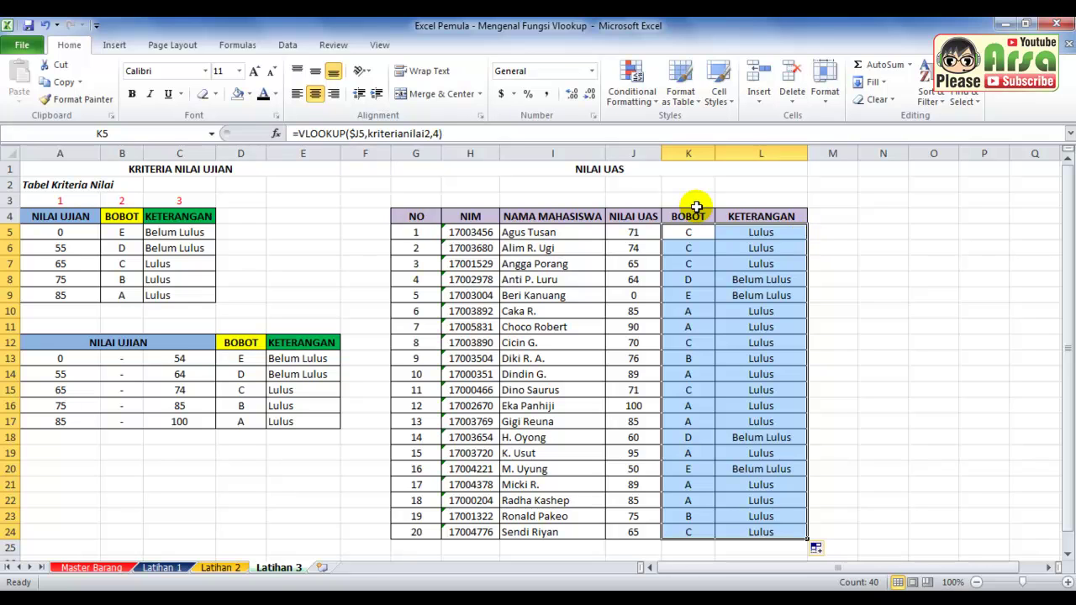
Step: Enter column numbers 4 in K3 and 5 in L3
{"action": "left_click", "coordinate": [698, 202]}
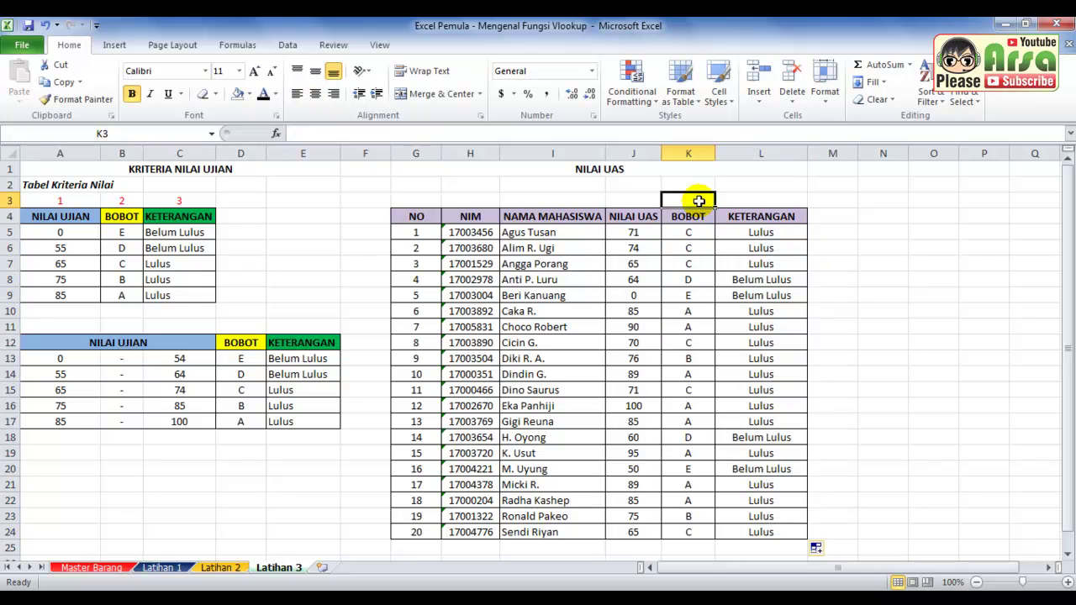
{"action": "type", "text": "4"}
{"action": "key", "text": "Tab"}
{"action": "type", "text": "5"}
{"action": "key", "text": "Return"}
Step: Clear the filled lookup results in K6:L24 and the L5 formula
{"action": "left_click", "coordinate": [710, 235]}
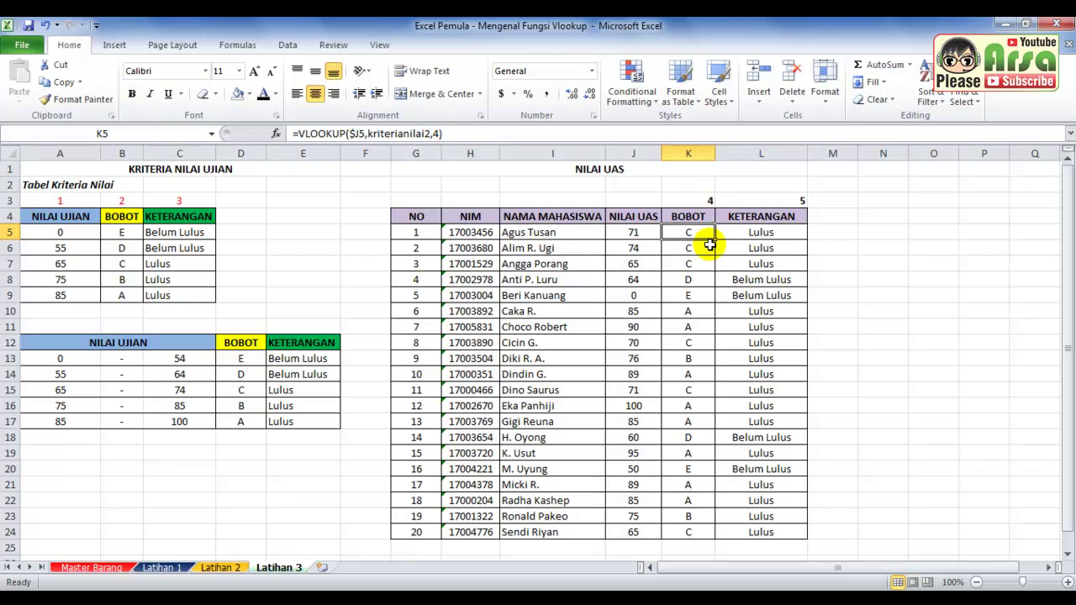
{"action": "left_click_drag", "start_coordinate": [710, 246], "coordinate": [726, 531]}
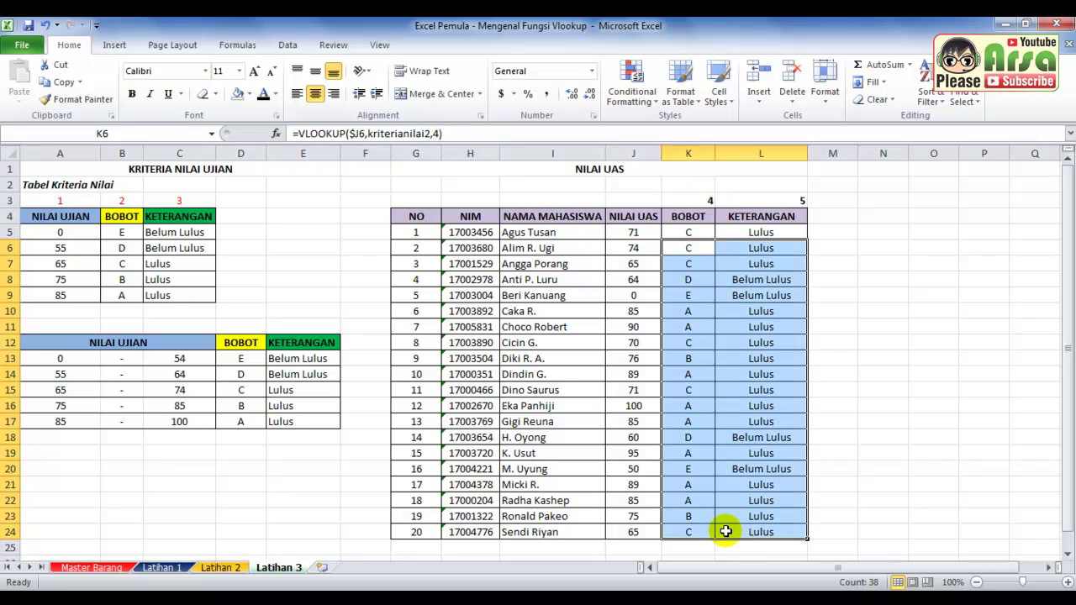
{"action": "key", "text": "Delete"}
{"action": "left_click", "coordinate": [755, 232]}
{"action": "key", "text": "Delete"}
Step: Make K5 take its column index from K$3, then copy the formula into L5
{"action": "left_click", "coordinate": [694, 233]}
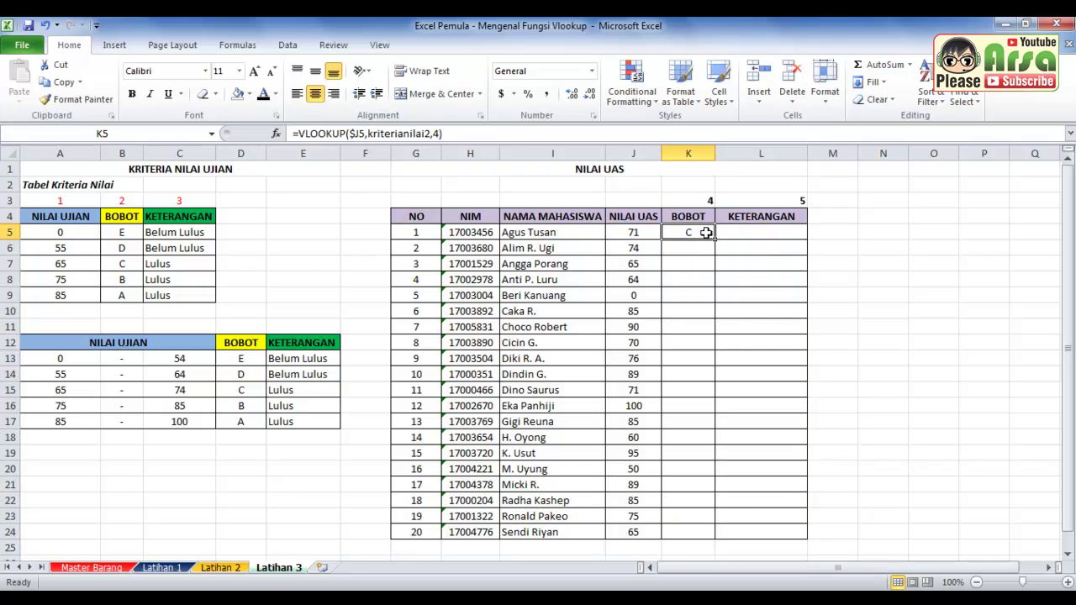
{"action": "left_click", "coordinate": [440, 135]}
{"action": "key", "text": "BackSpace"}
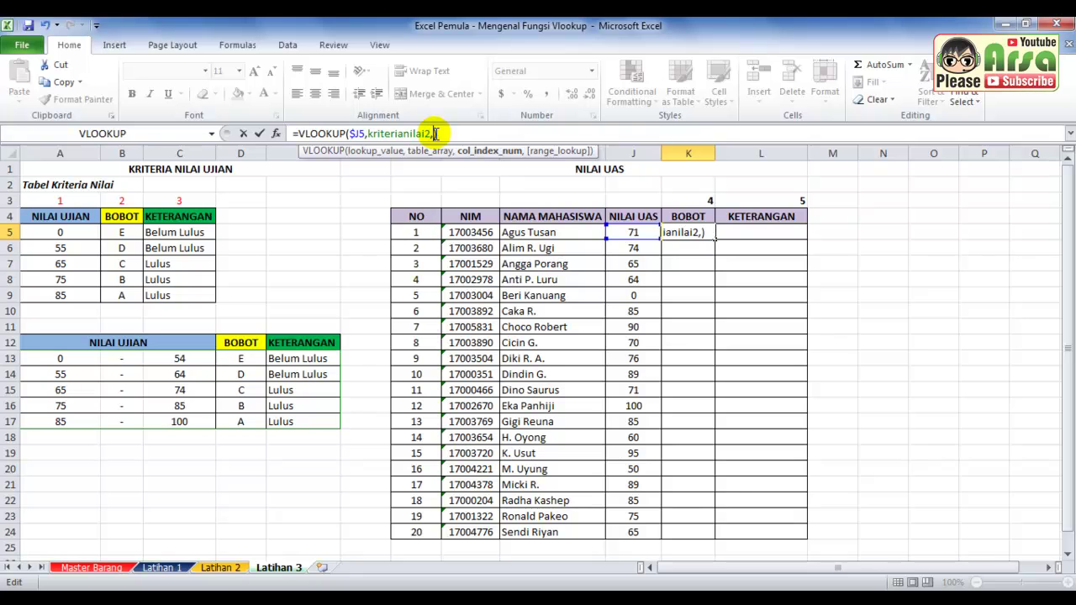
{"action": "left_click", "coordinate": [696, 198]}
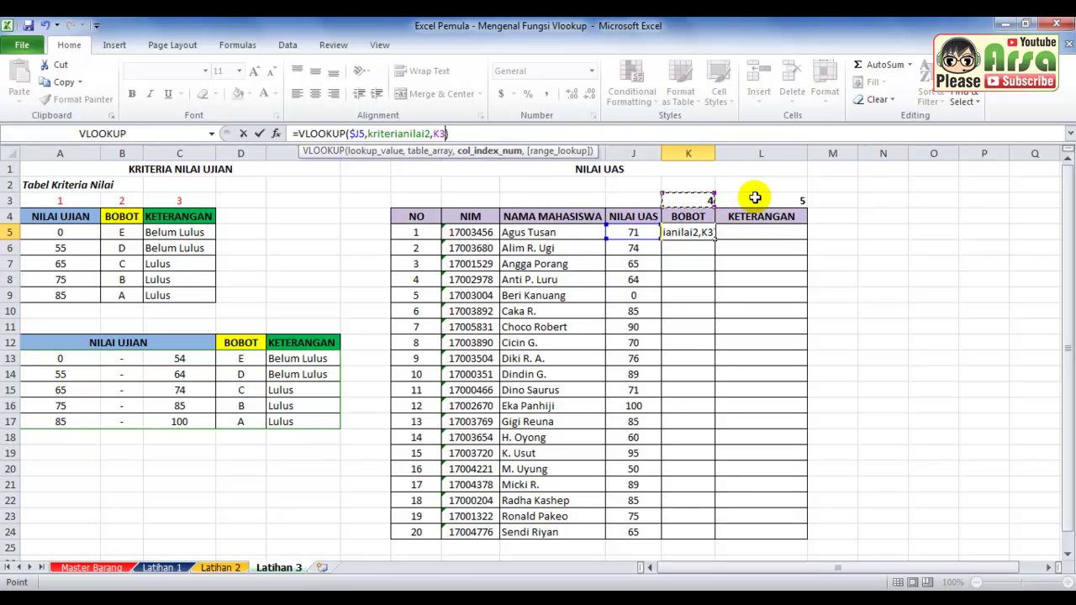
{"action": "key", "text": "F4"}
{"action": "key", "text": "F4"}
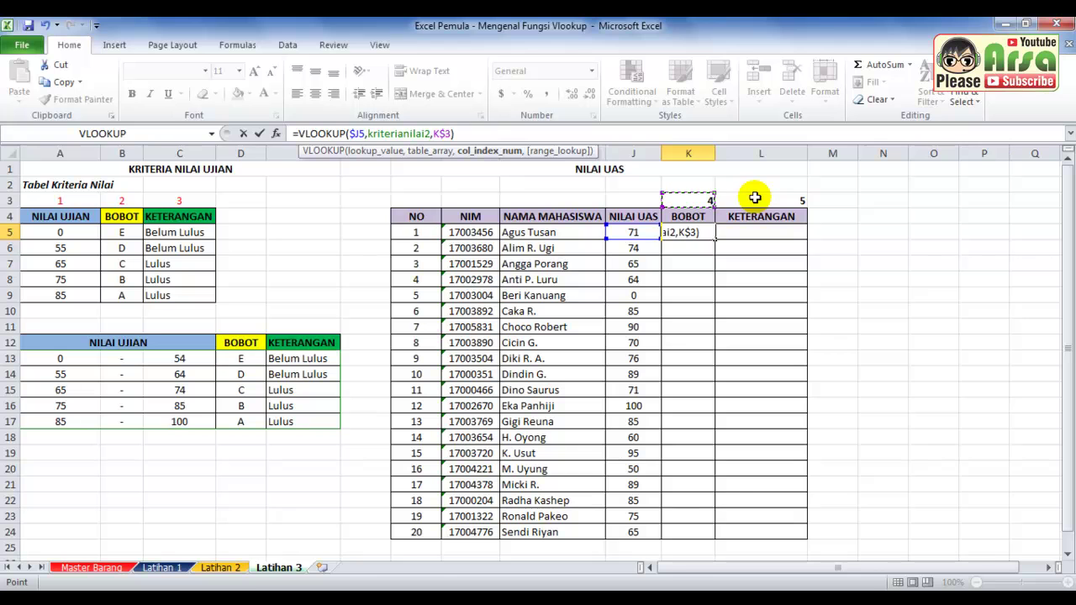
{"action": "key", "text": "Return"}
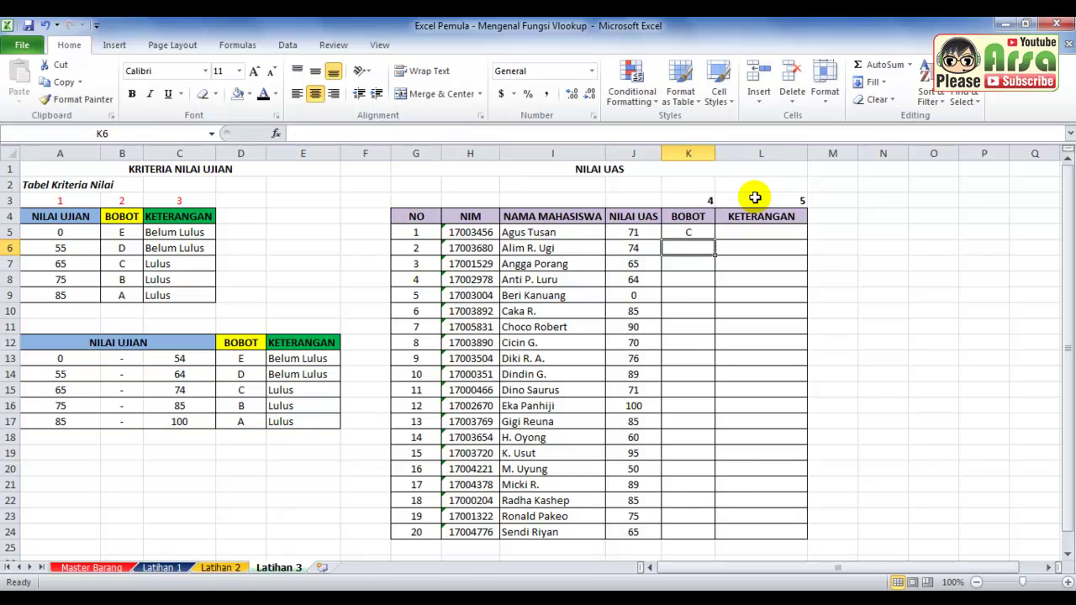
{"action": "key", "text": "Up"}
{"action": "key", "text": "ctrl+c"}
{"action": "key", "text": "Right"}
{"action": "key", "text": "ctrl+v"}
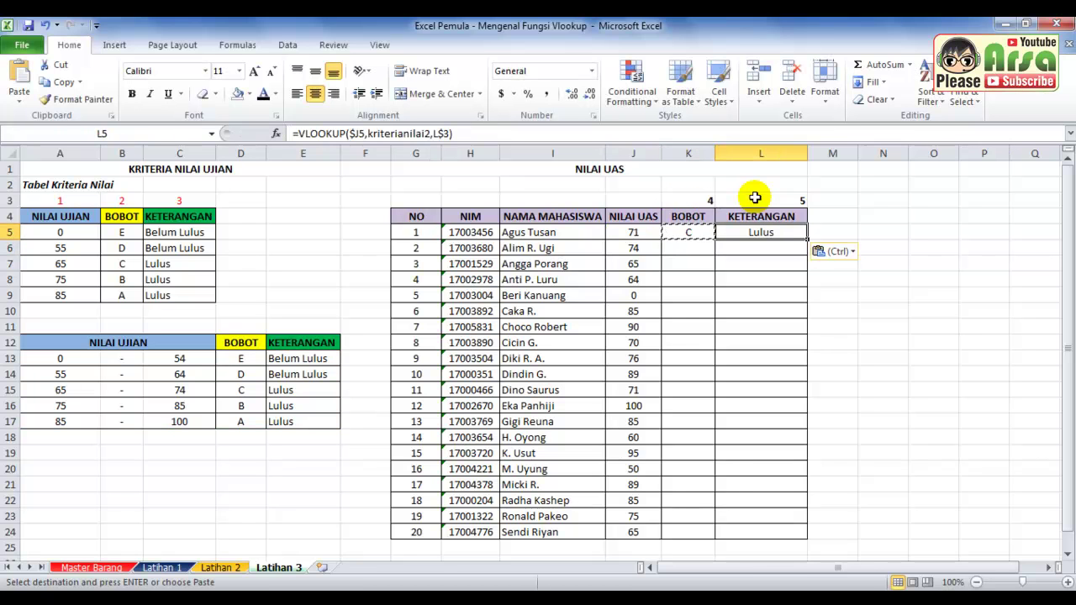